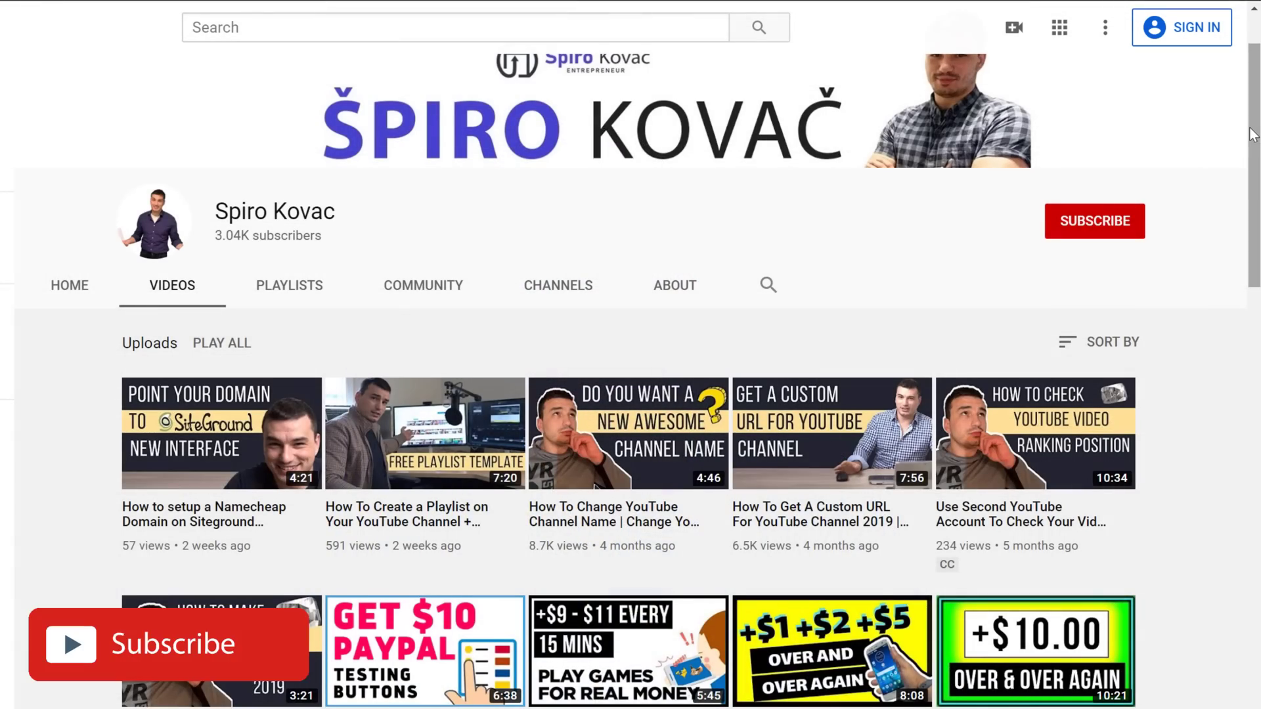
Step: Scroll down and back up through the WP Society channel home page
scroll(1245, 158, down, 4)
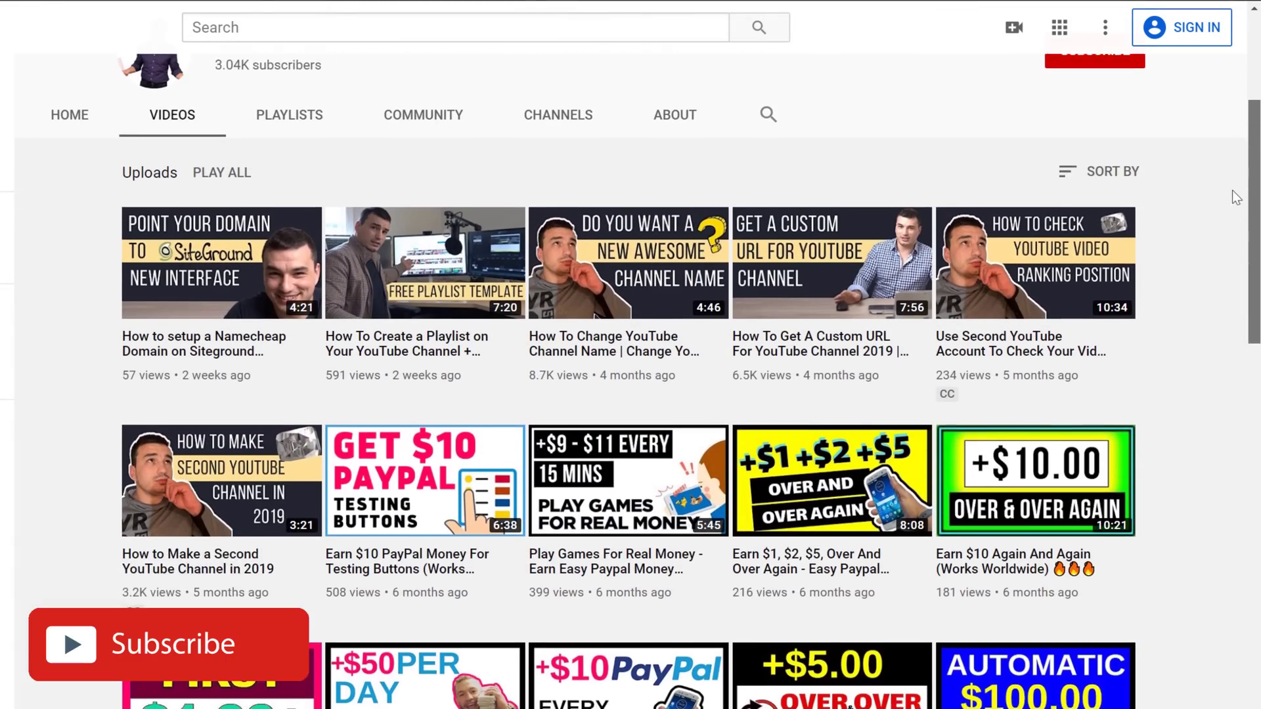
scroll(1234, 207, down, 6)
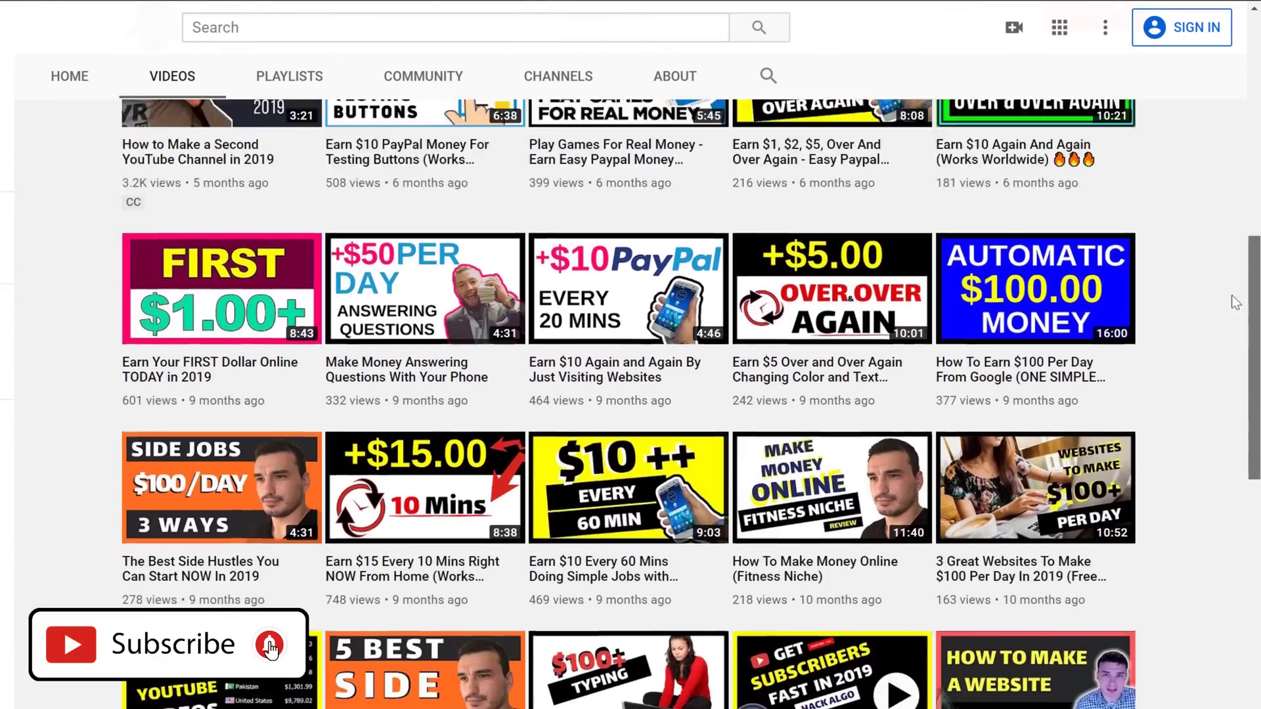
scroll(1241, 164, up, 10)
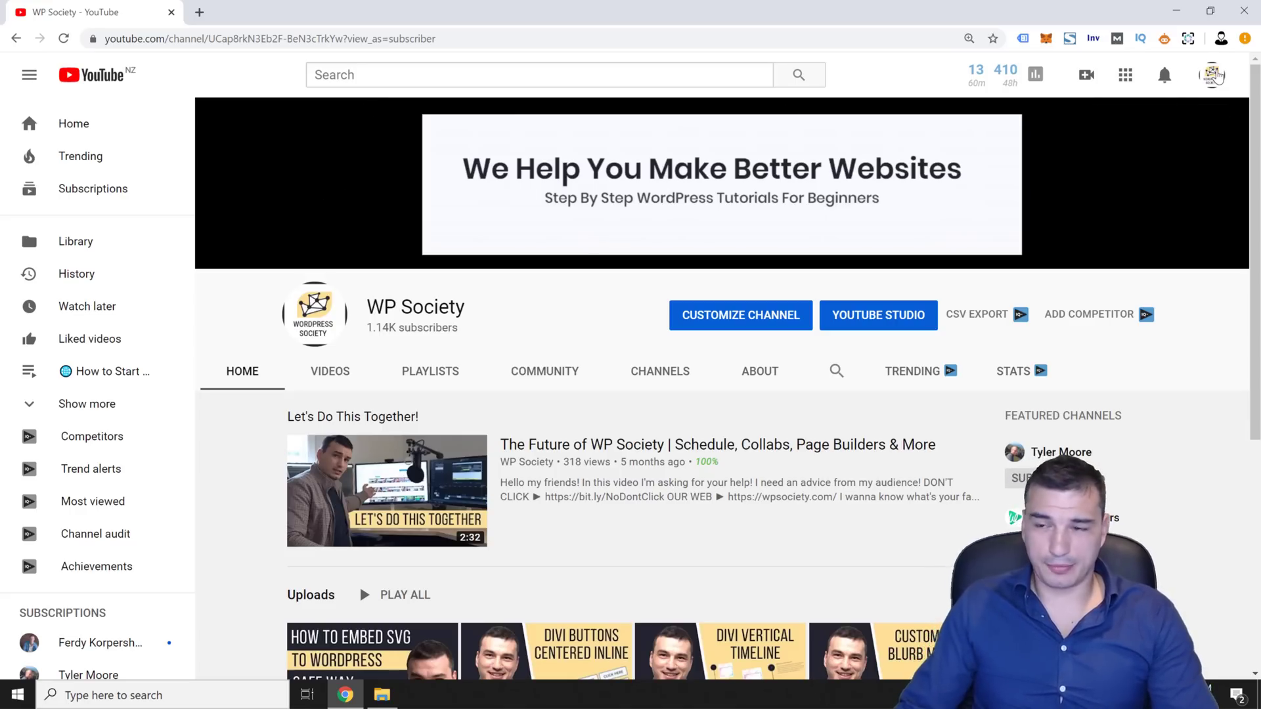
Step: Go to YouTube Studio's Settings > Channel > Branding page showing the current watermark
click(1212, 82)
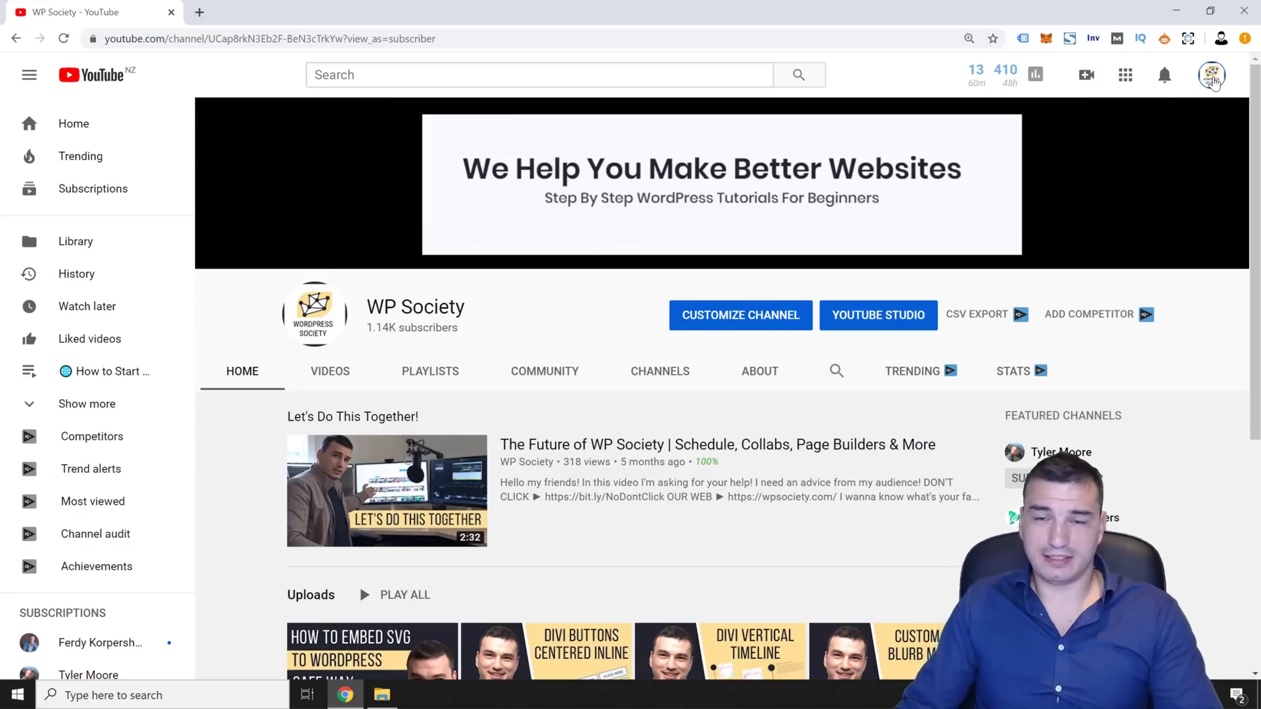
click(1214, 80)
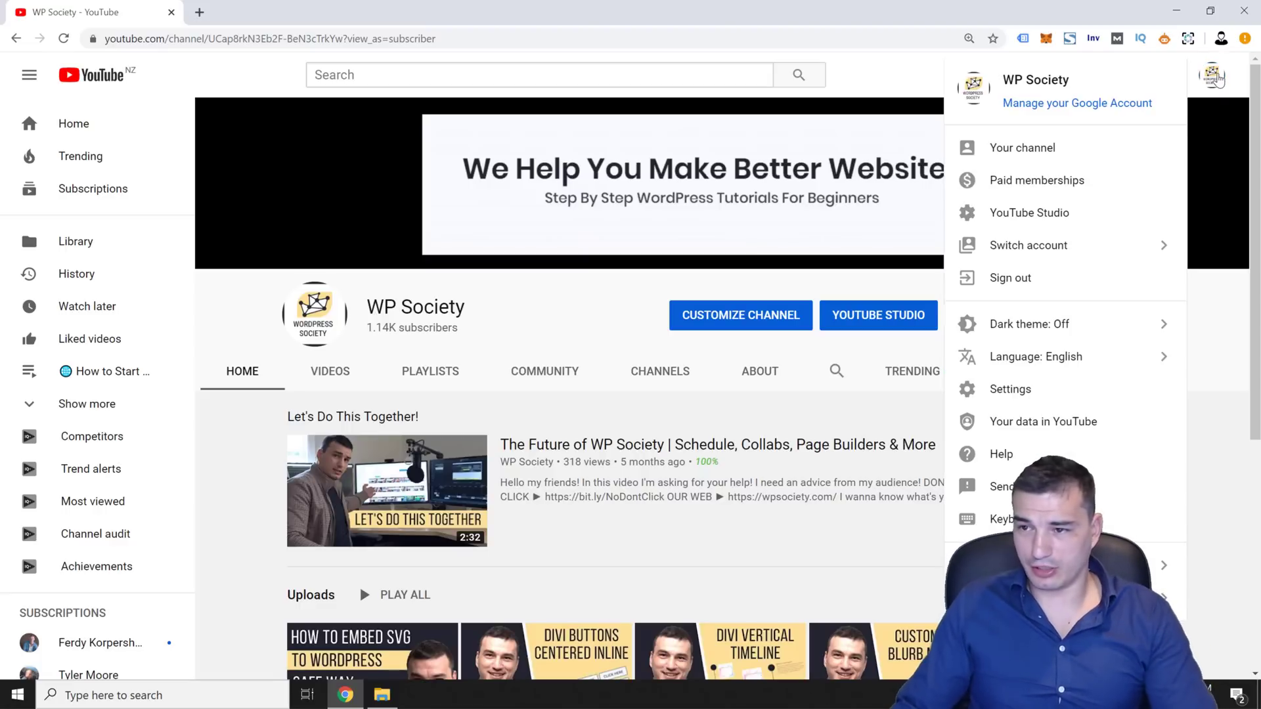
click(959, 212)
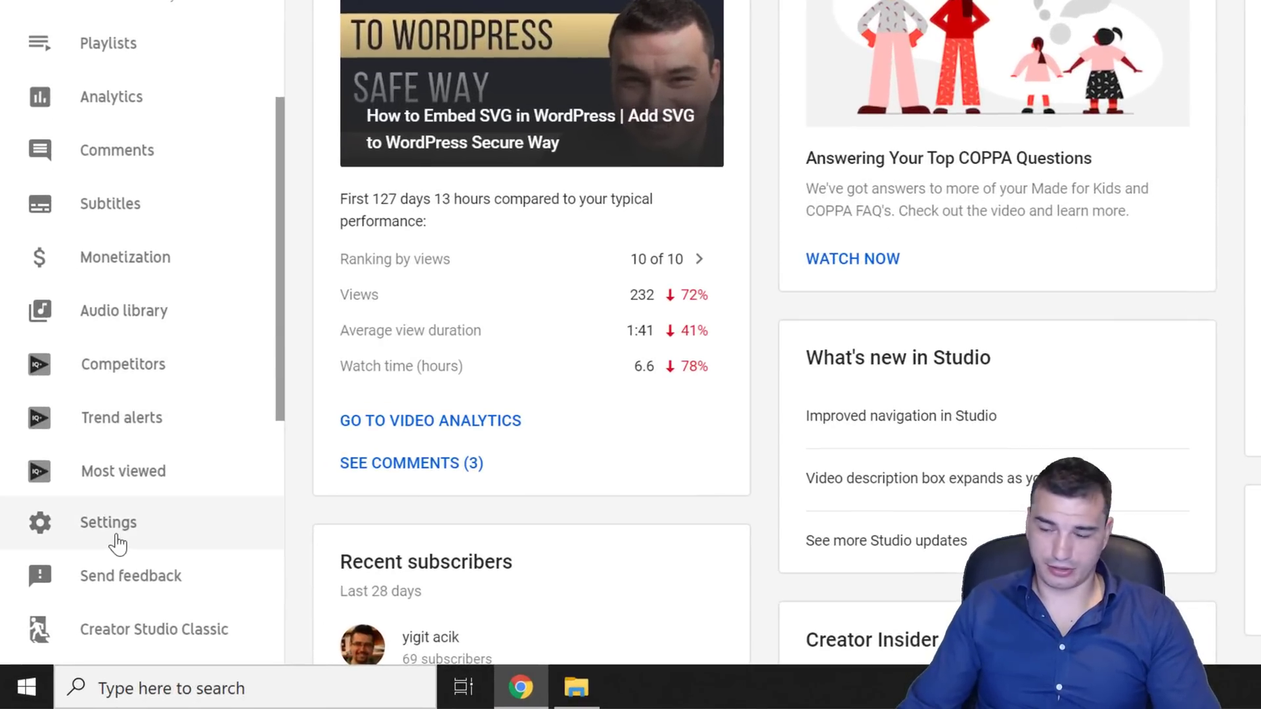
click(117, 543)
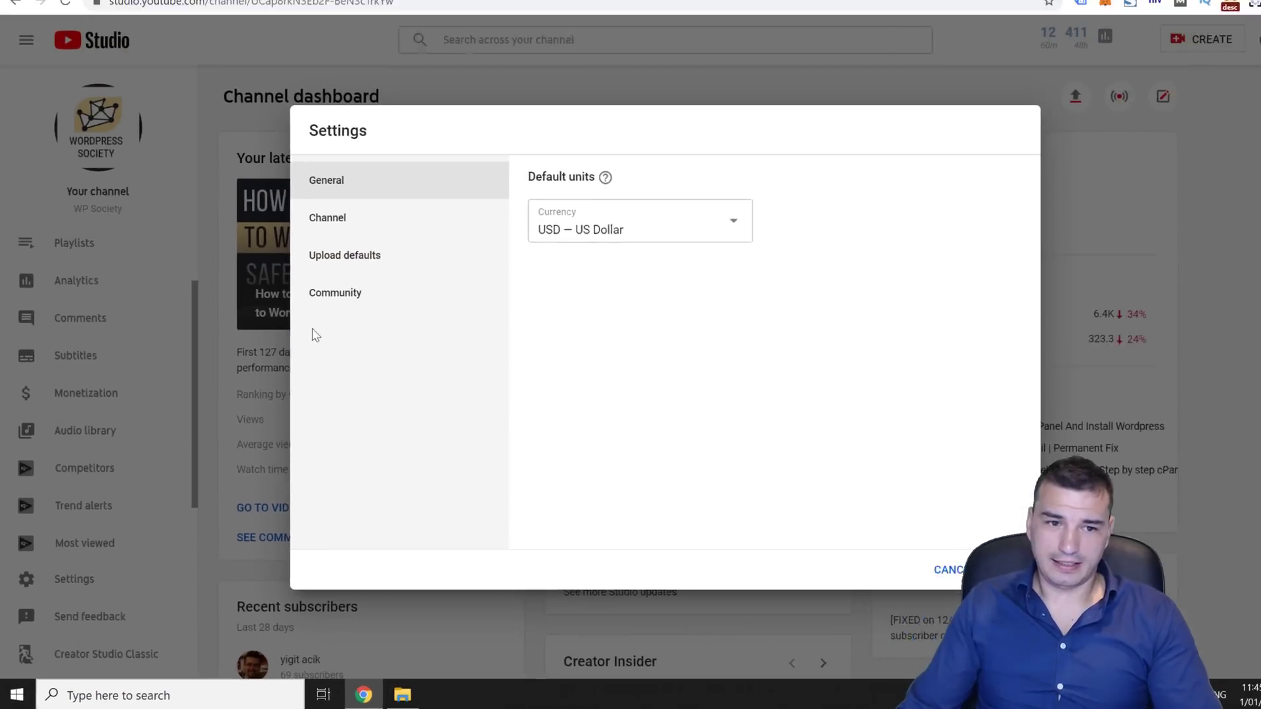
click(327, 248)
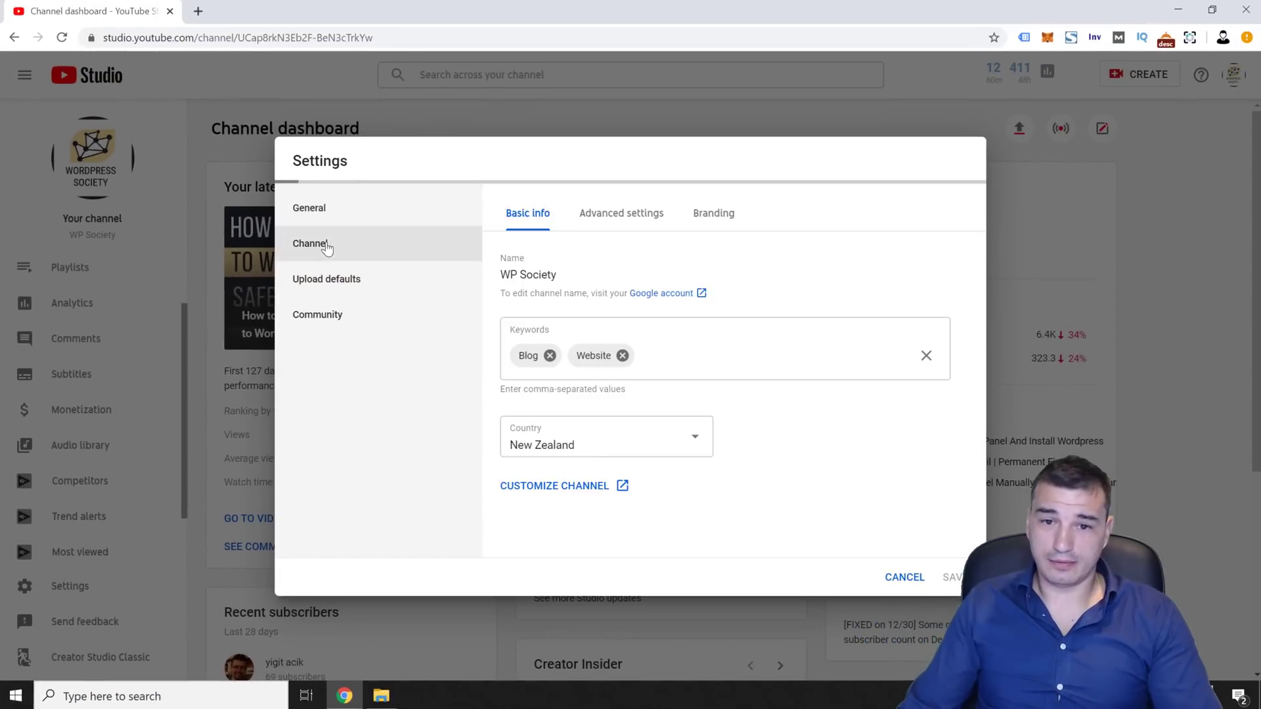
click(722, 212)
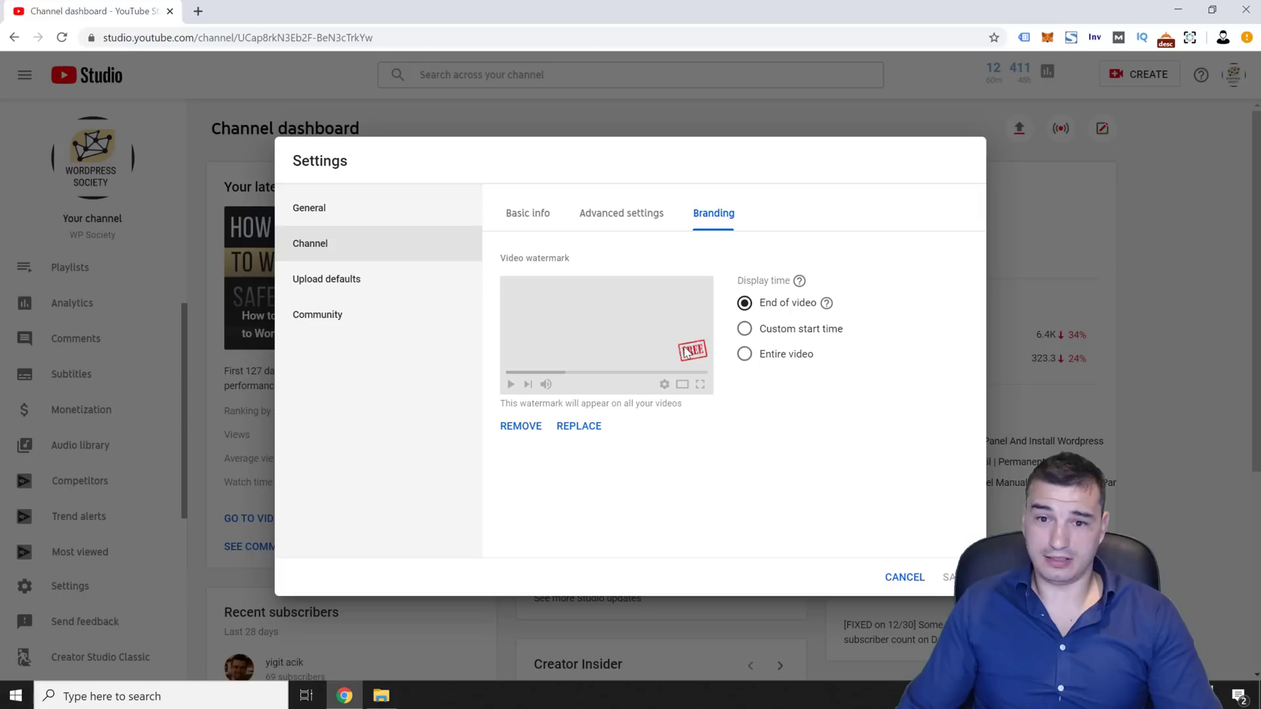
Step: Remove the existing video watermark from the Branding page
click(506, 428)
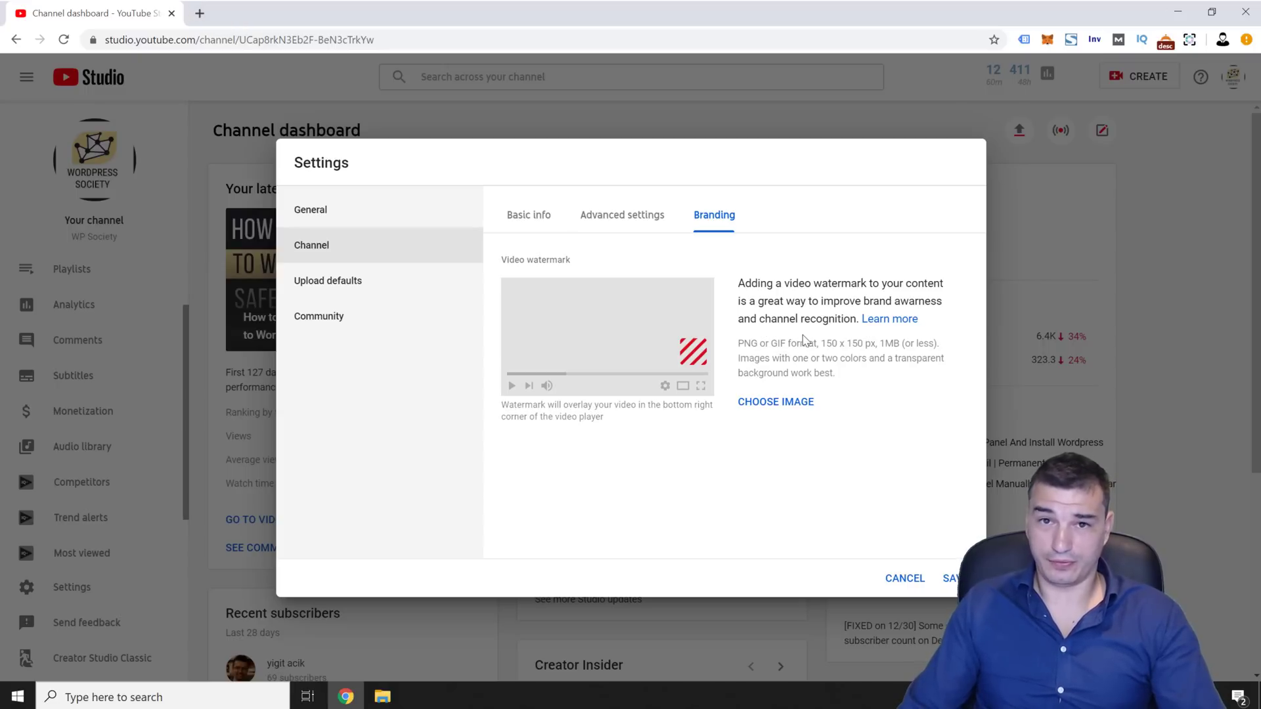
Step: In a new tab, search Google for 'square subscribe button'
click(200, 13)
text(go)
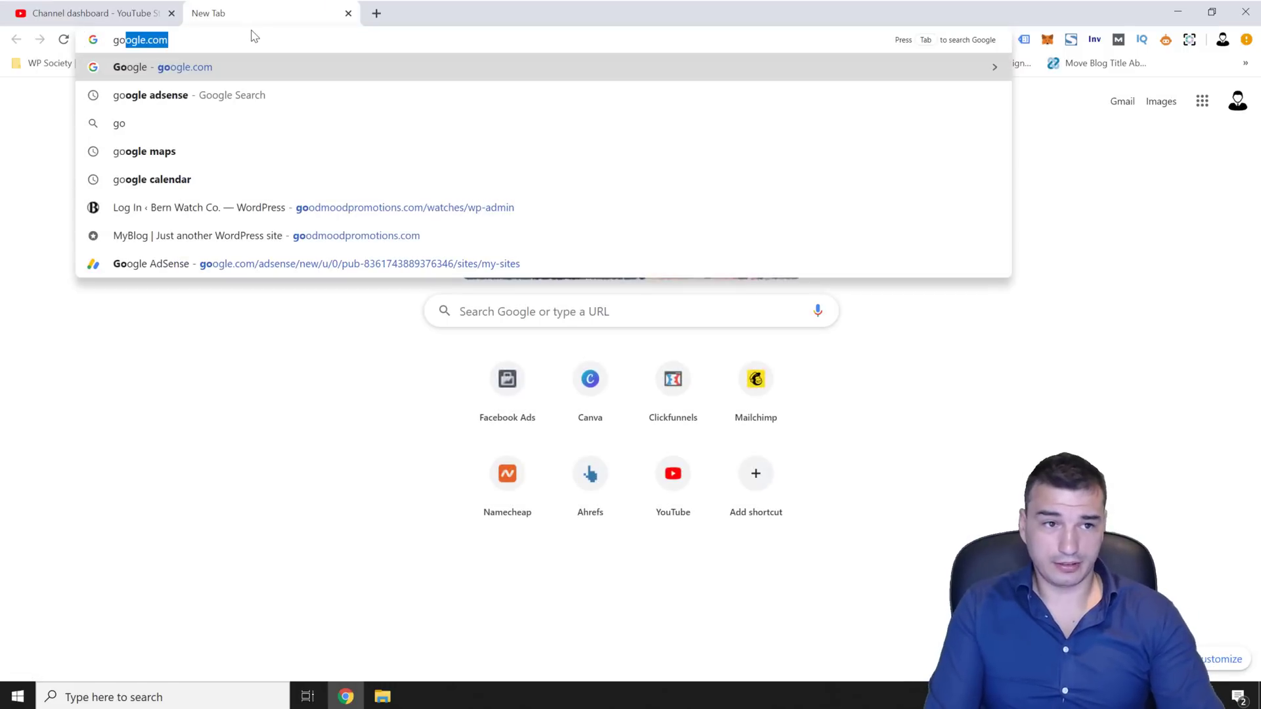
key(Escape)
click(503, 301)
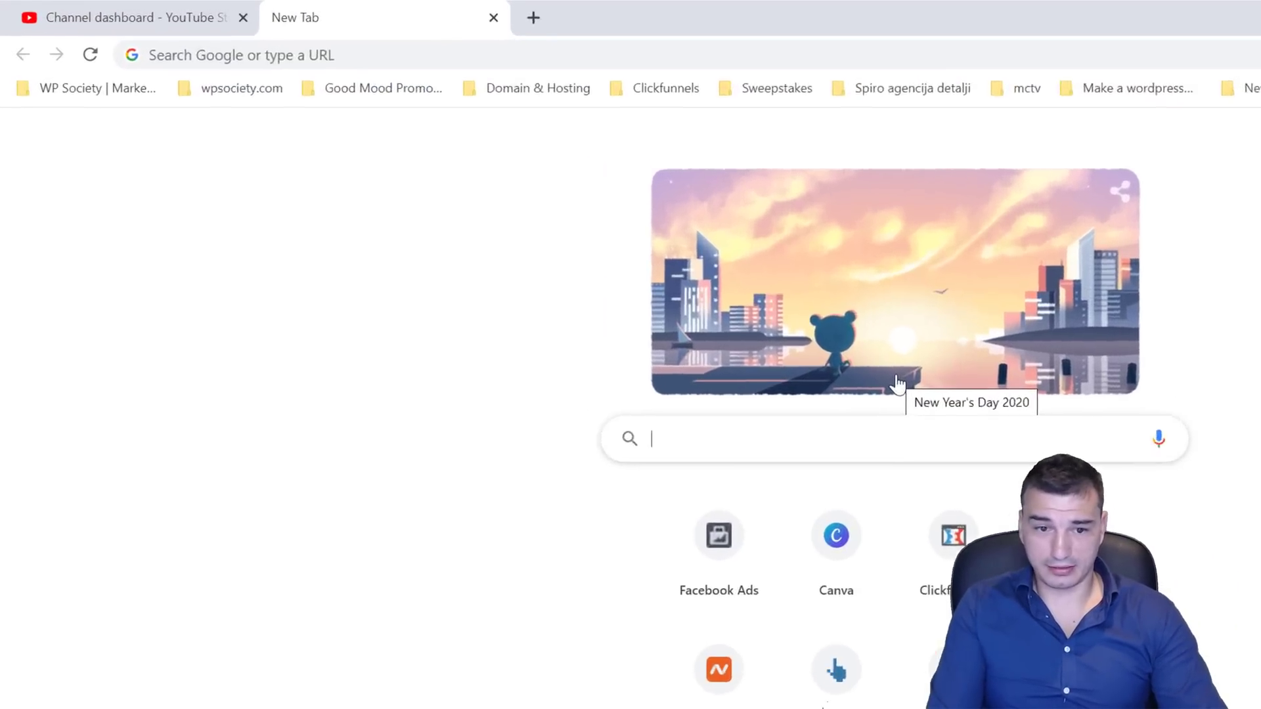
text(subscr)
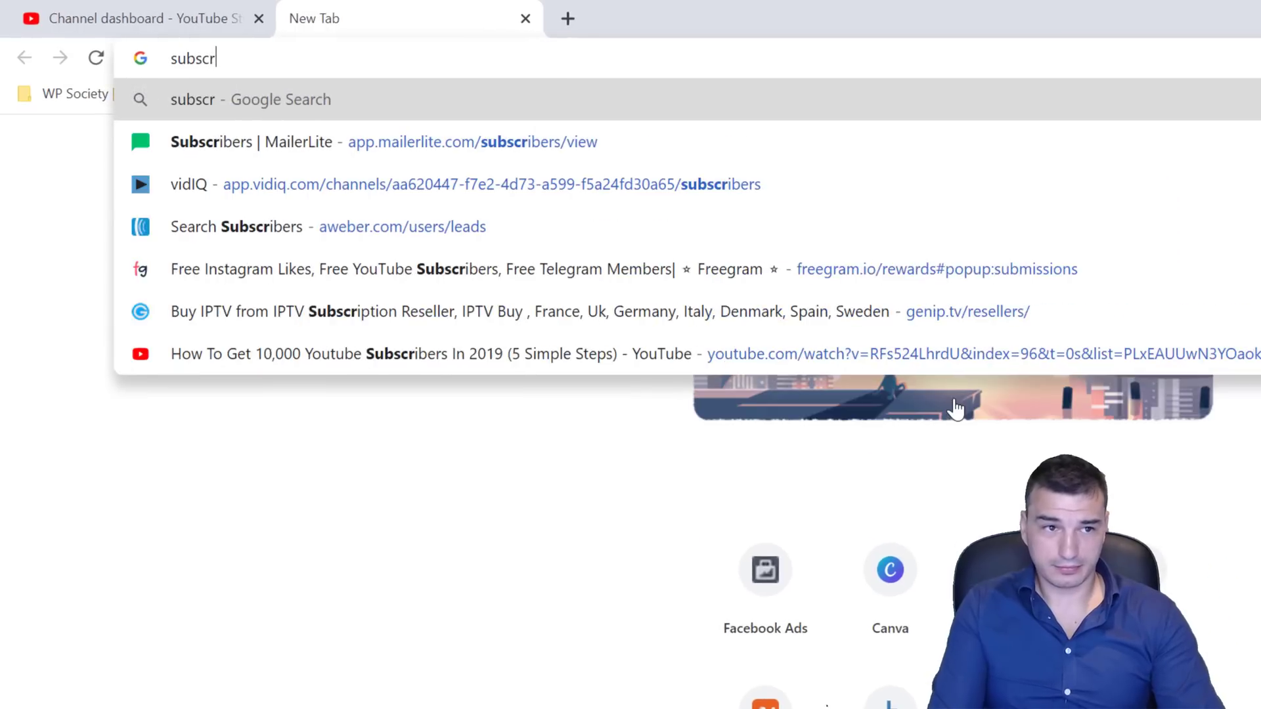
text(ibe button)
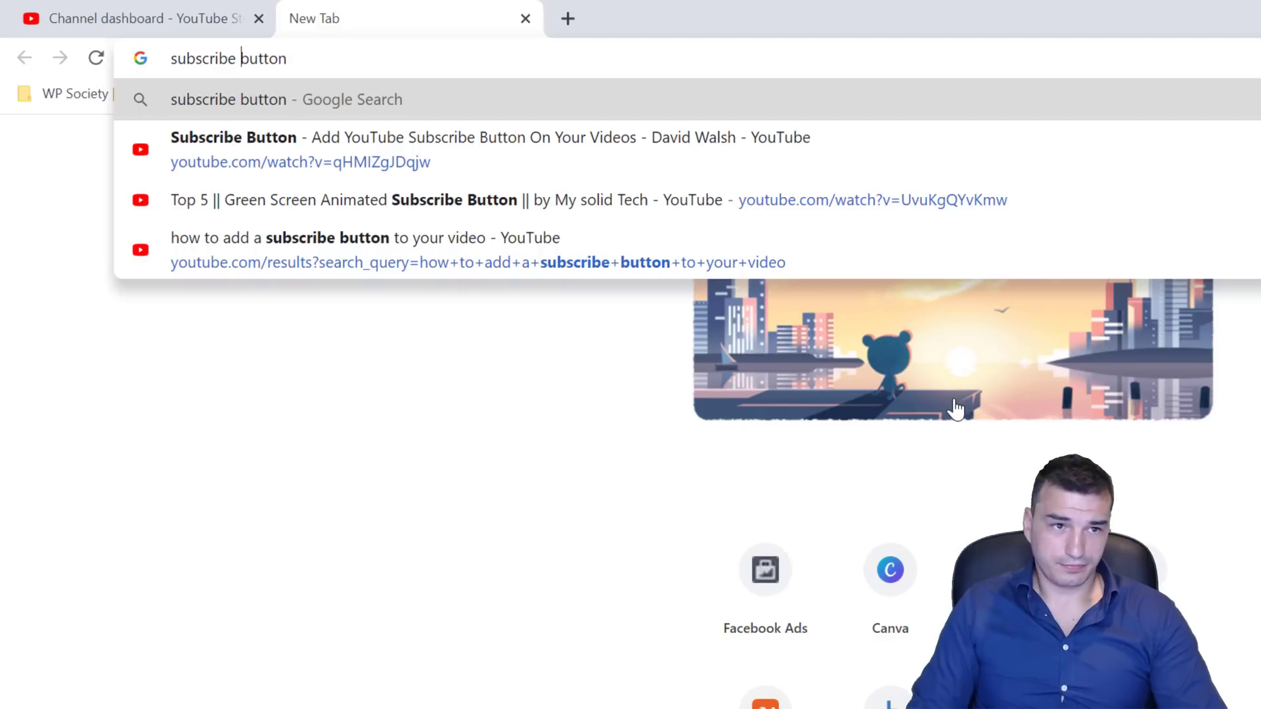
key(ctrl+Left)
text(square)
key(Return)
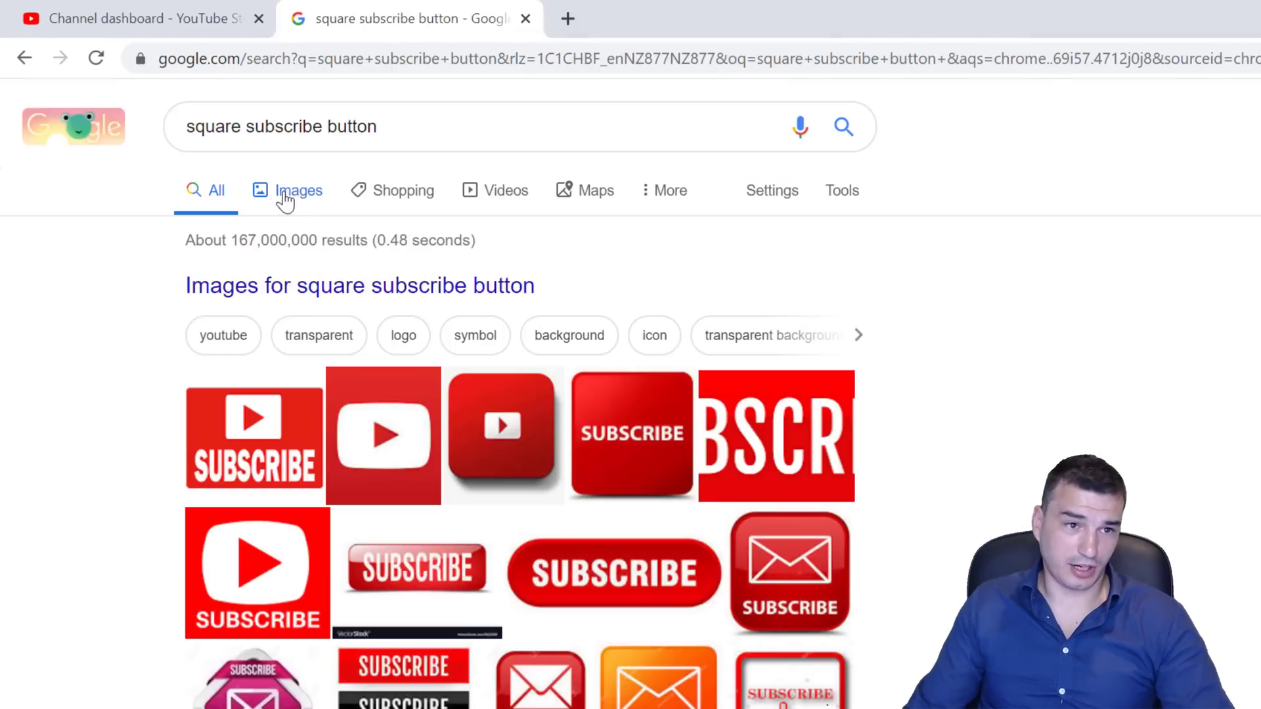
Step: Switch to image results for 'square subscribe button png' and browse them
click(285, 197)
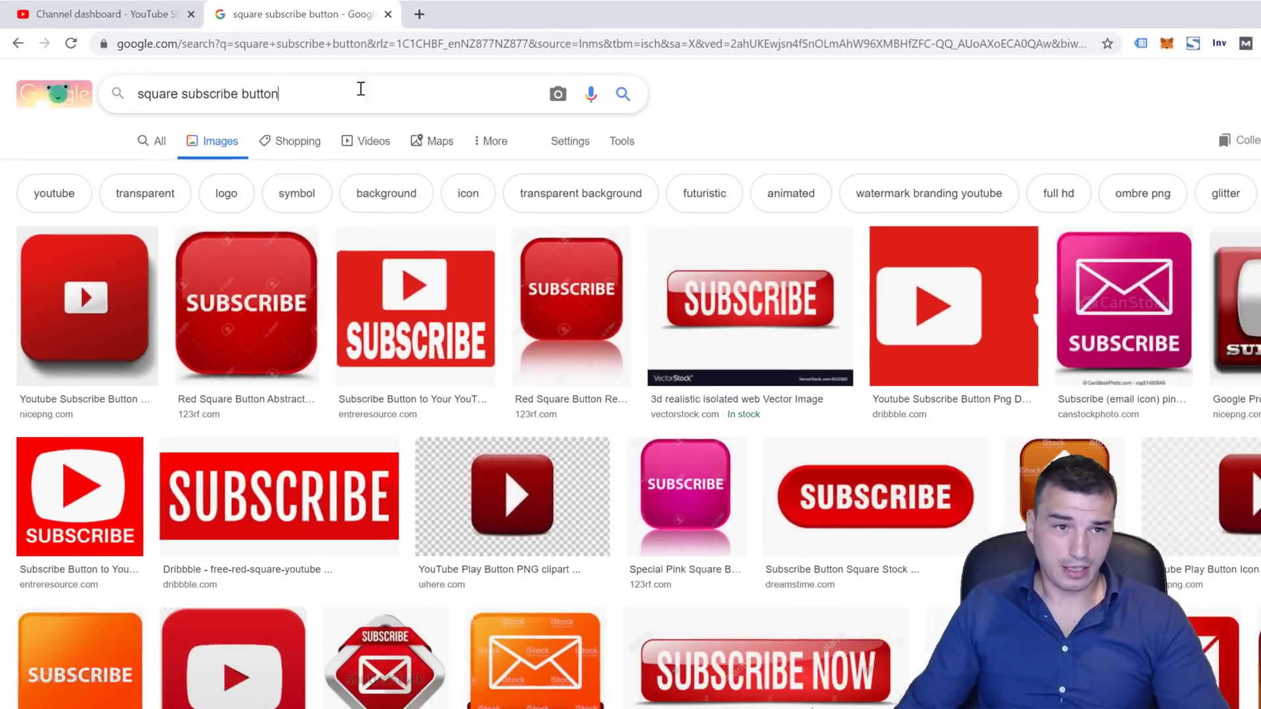
text(png)
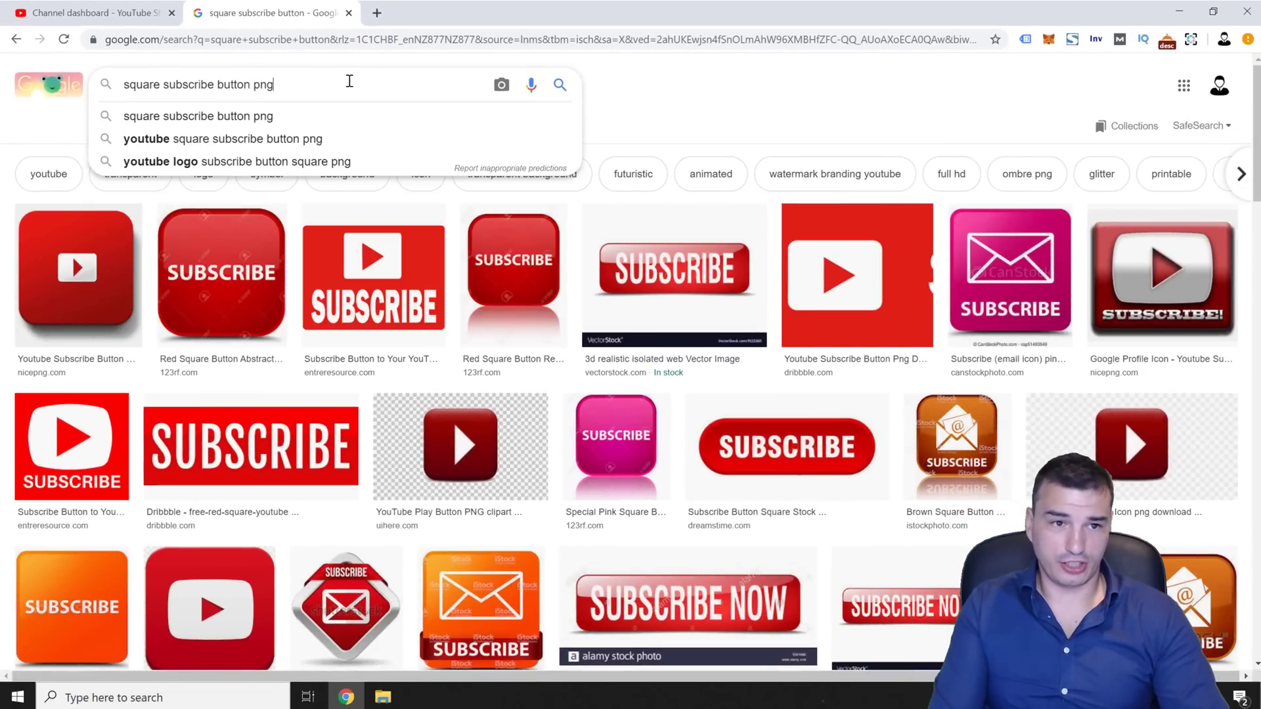
key(Return)
scroll(383, 249, down, 5)
scroll(383, 249, up, 2)
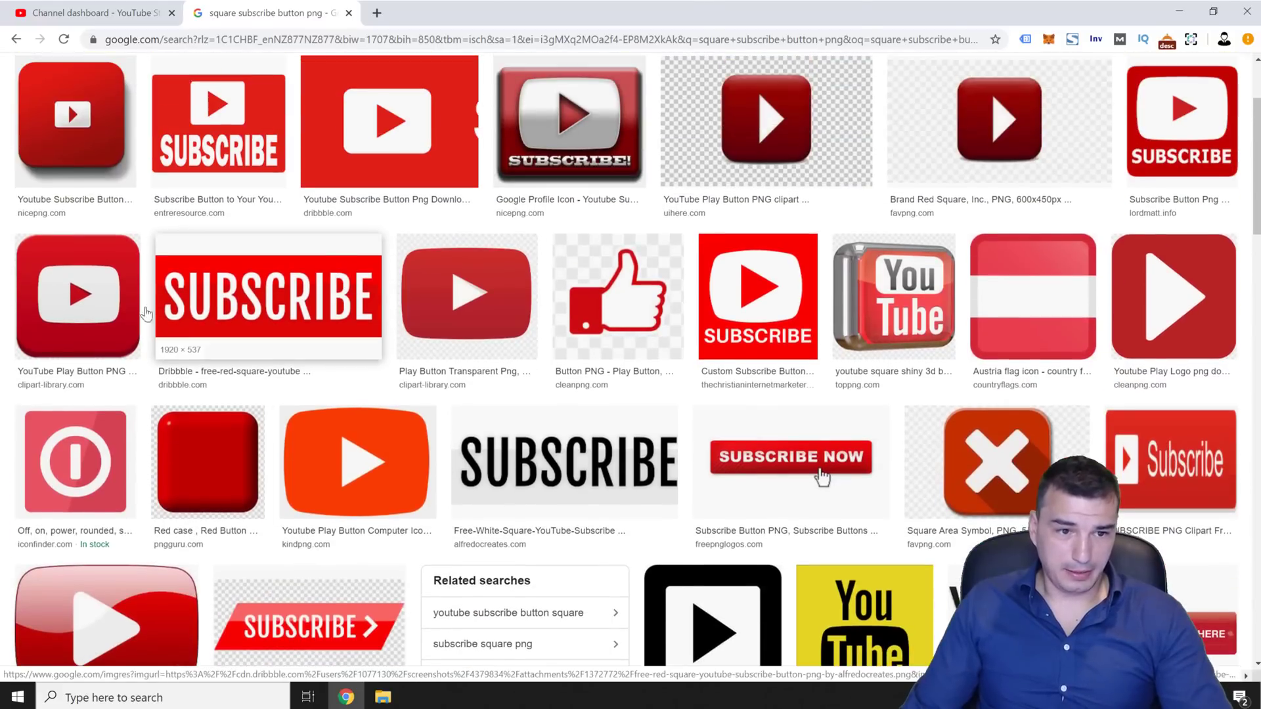
scroll(853, 353, down, 1)
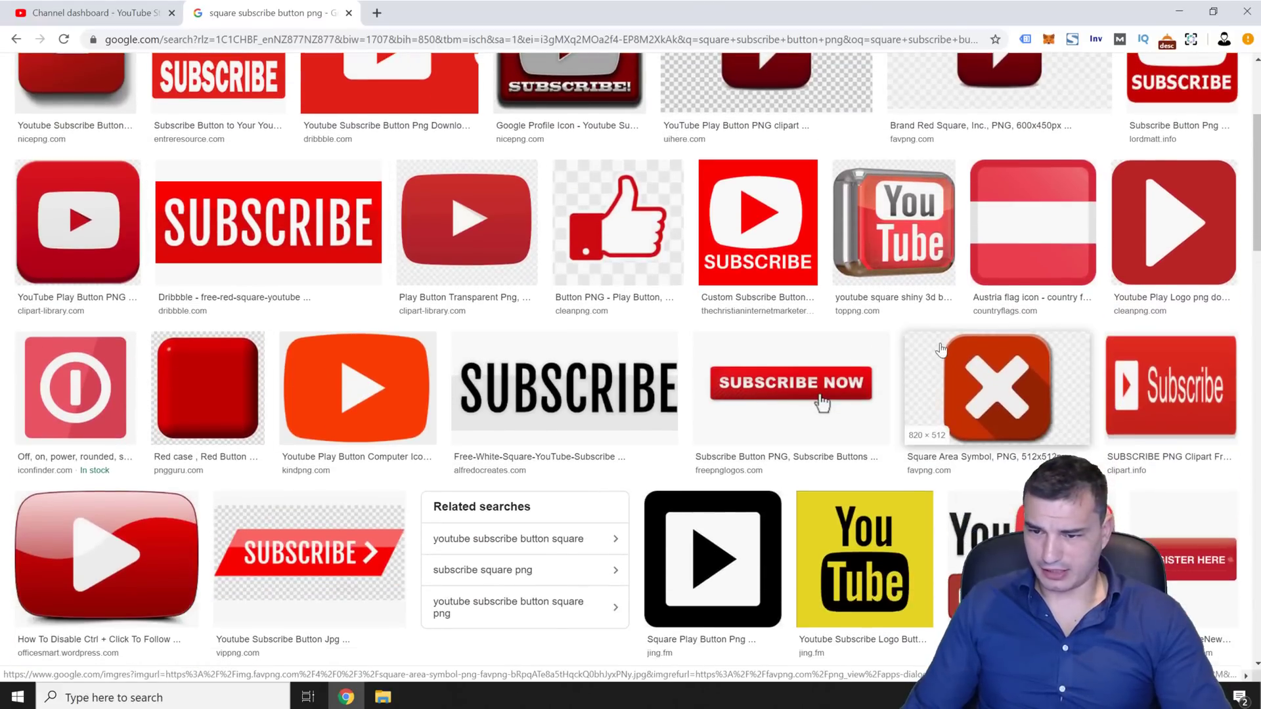
scroll(817, 400, down, 5)
scroll(999, 105, up, 7)
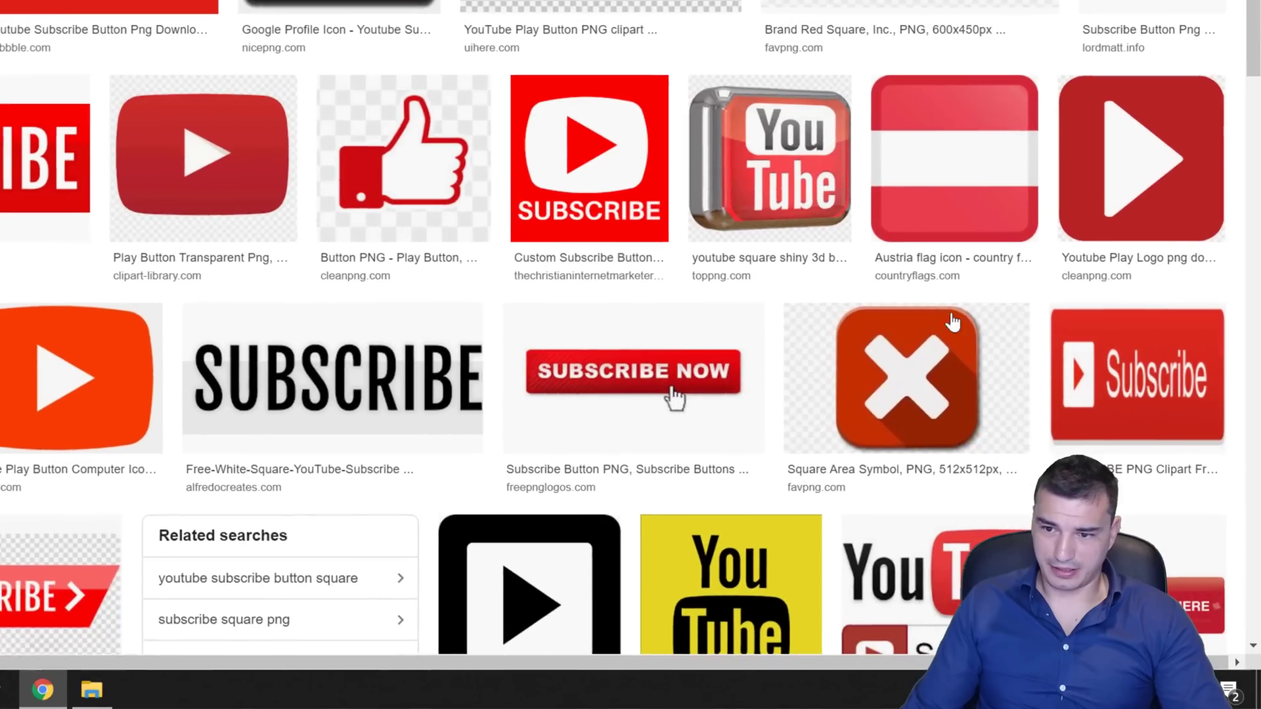
scroll(767, 449, up, 1)
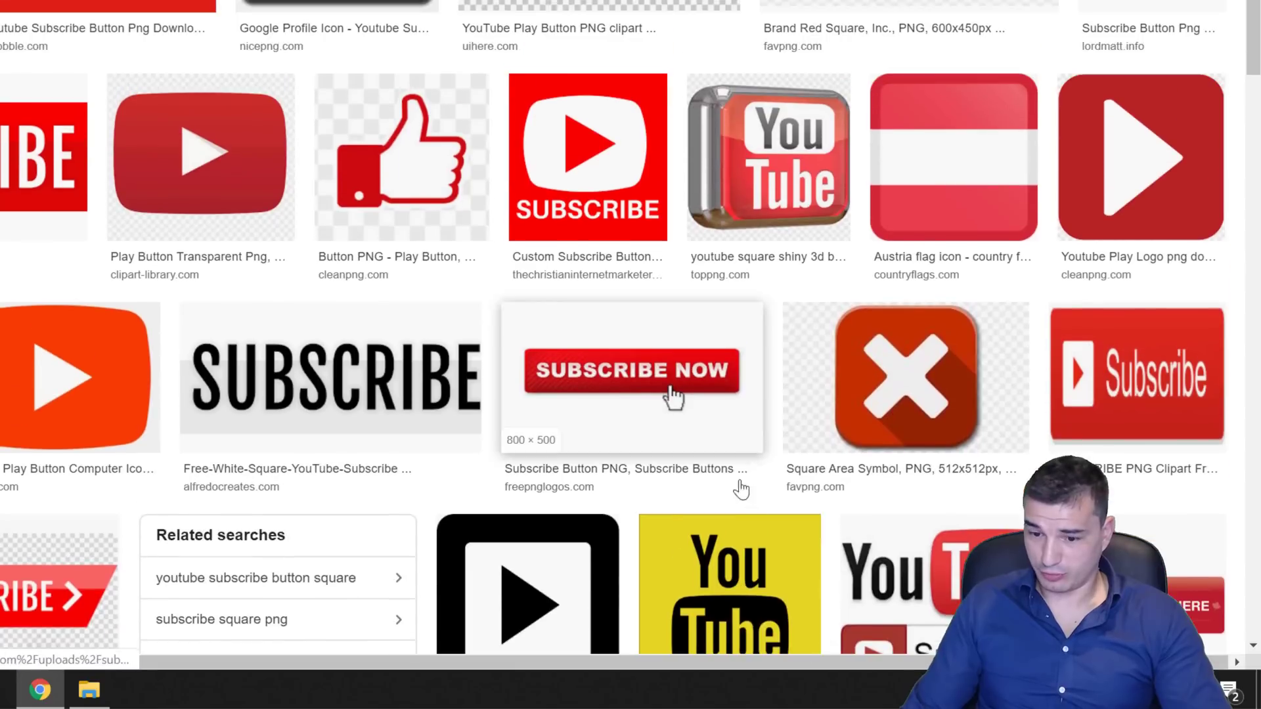
scroll(738, 484, down, 5)
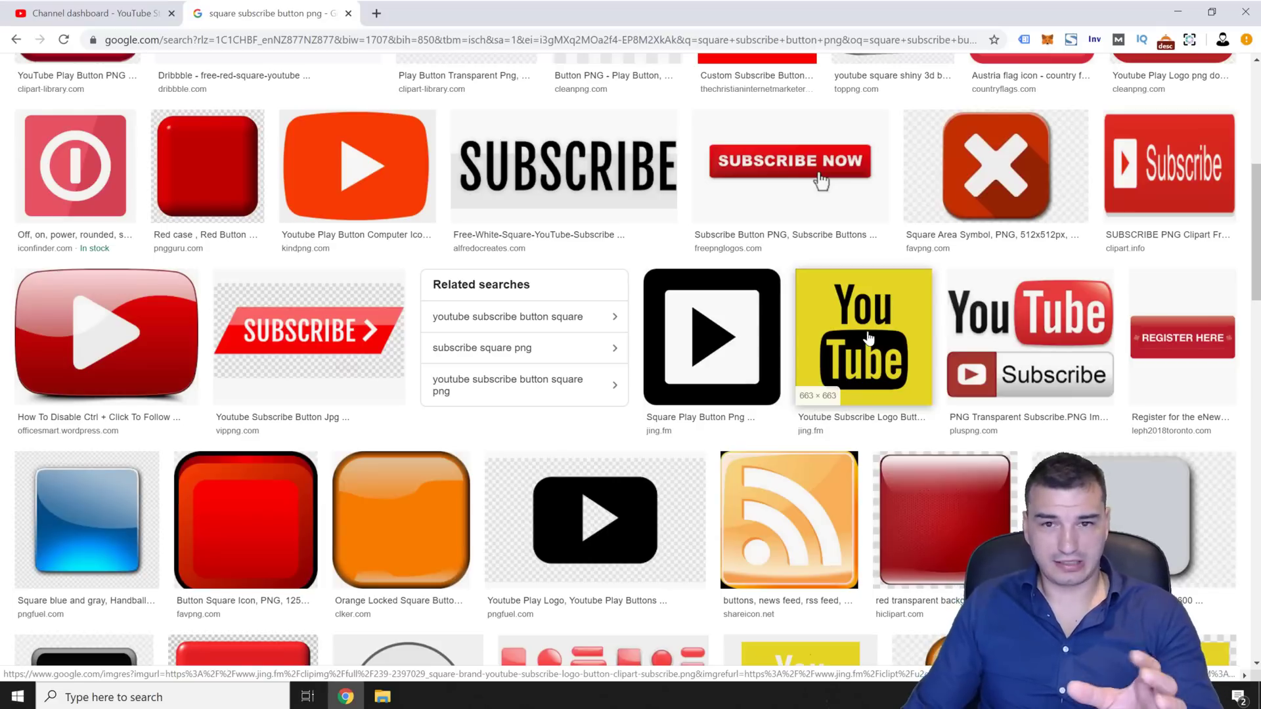
Step: Open the yellow YouTube logo and the black YouTube thumbnail results in background tabs
middle_click(866, 337)
scroll(395, 453, down, 3)
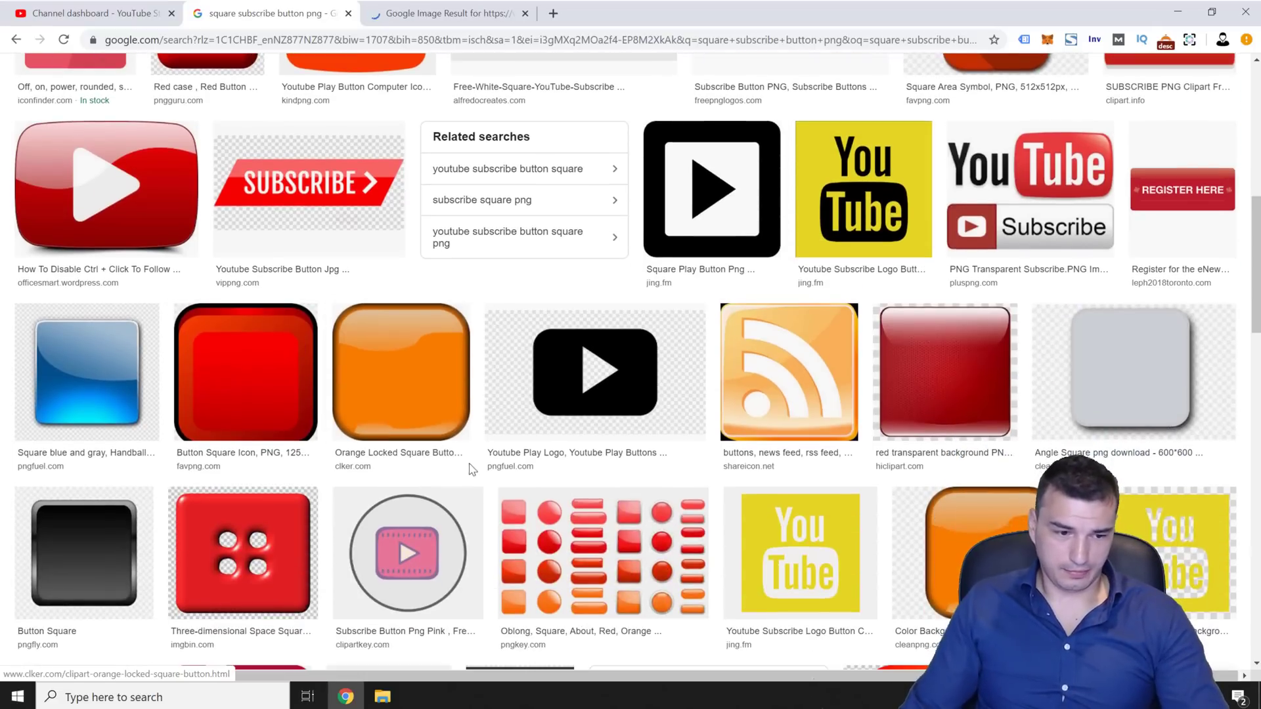
scroll(459, 492, down, 2)
scroll(629, 557, up, 1)
scroll(630, 557, down, 5)
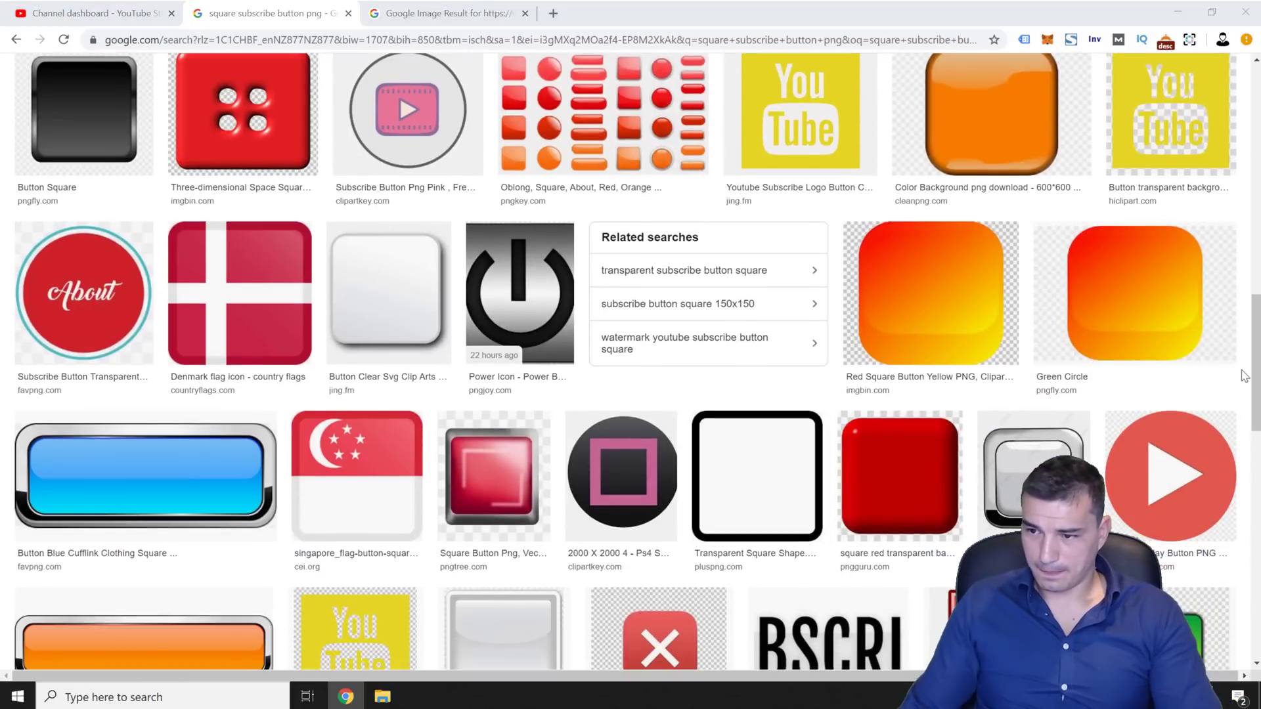
mouse_move(1255, 376)
mouse_down()
mouse_move(1256, 141)
mouse_move(1256, 376)
mouse_up()
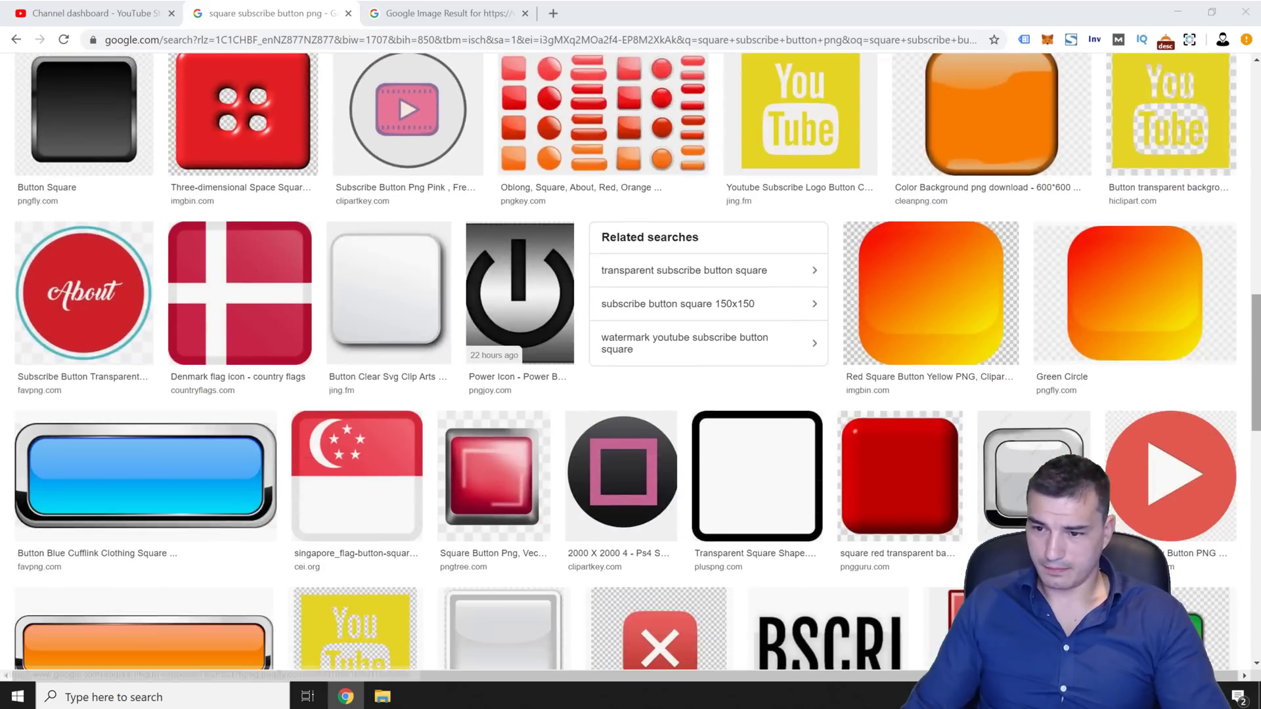
scroll(1249, 358, down, 8)
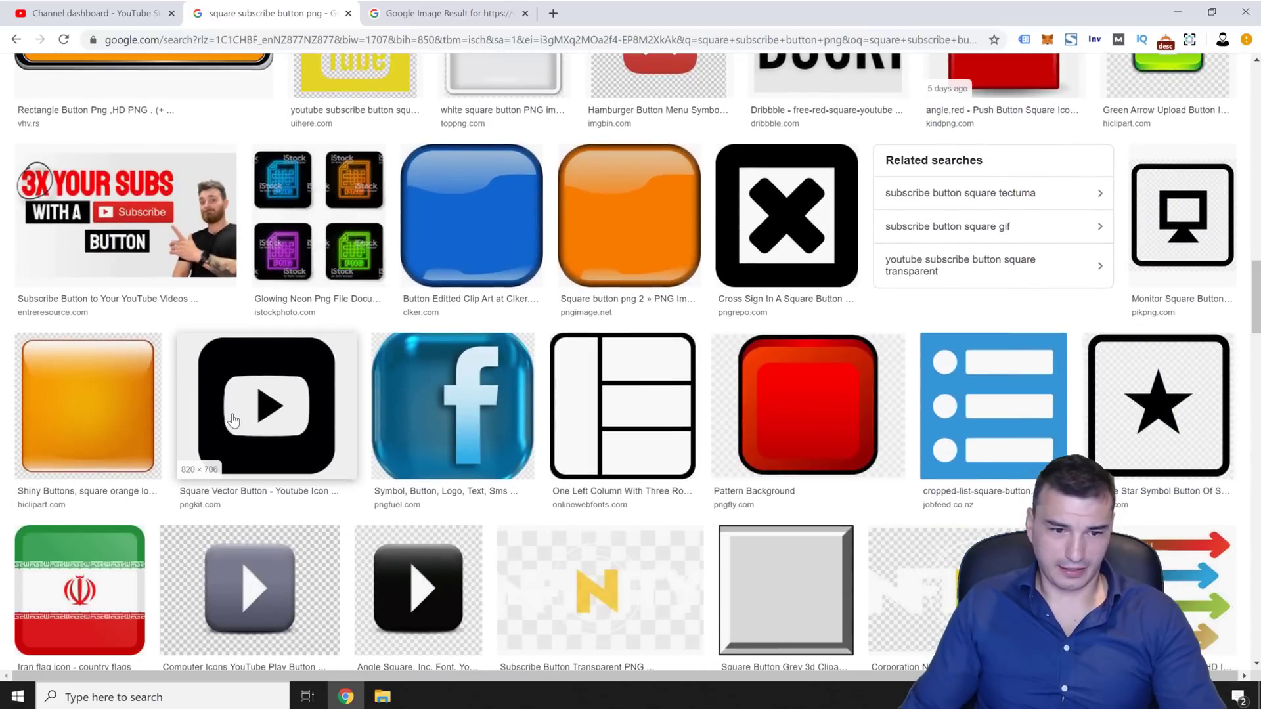
middle_click(233, 421)
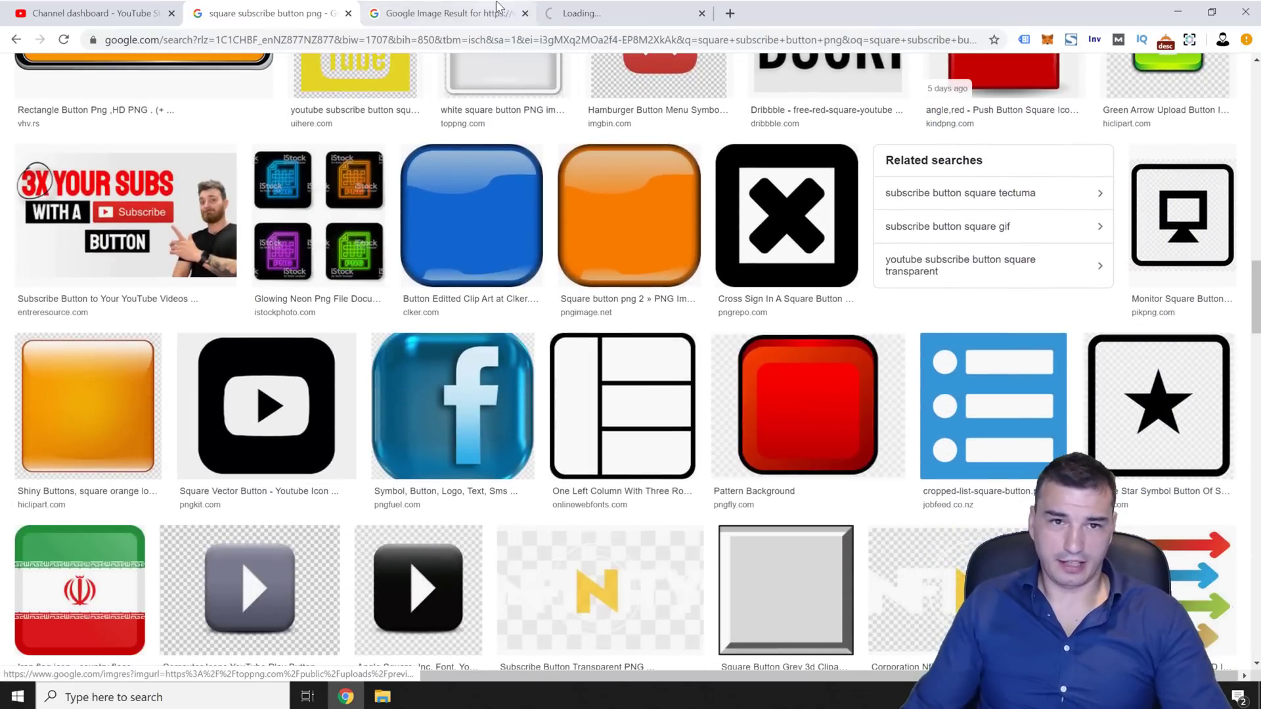
Step: Save the full-size yellow YouTube logo image, trimming the number prefix from its file name
click(446, 13)
right_click(704, 321)
right_click(565, 251)
click(680, 373)
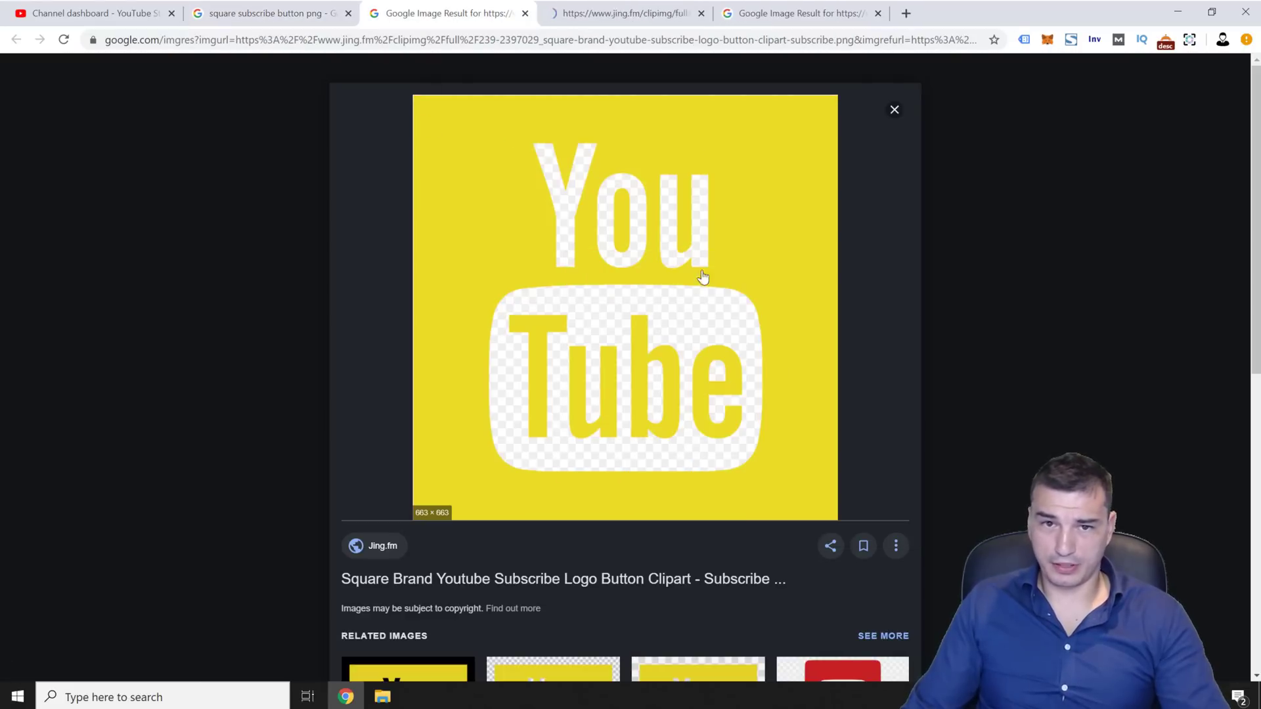
click(640, 6)
right_click(692, 250)
click(745, 278)
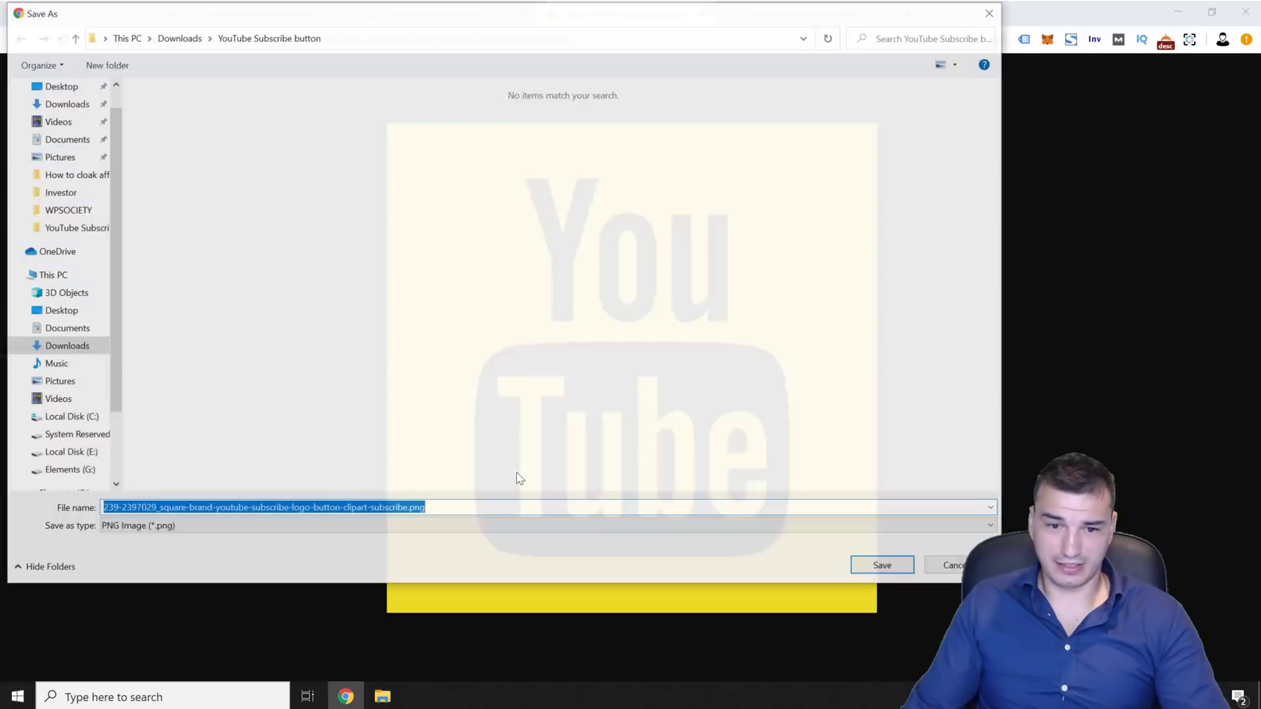
key(Home)
key(Delete)
key(Delete)
key(Delete)
key(Delete)
key(Delete)
key(Delete)
key(Delete)
key(Delete)
key(Delete)
key(Delete)
key(Delete)
key(Delete)
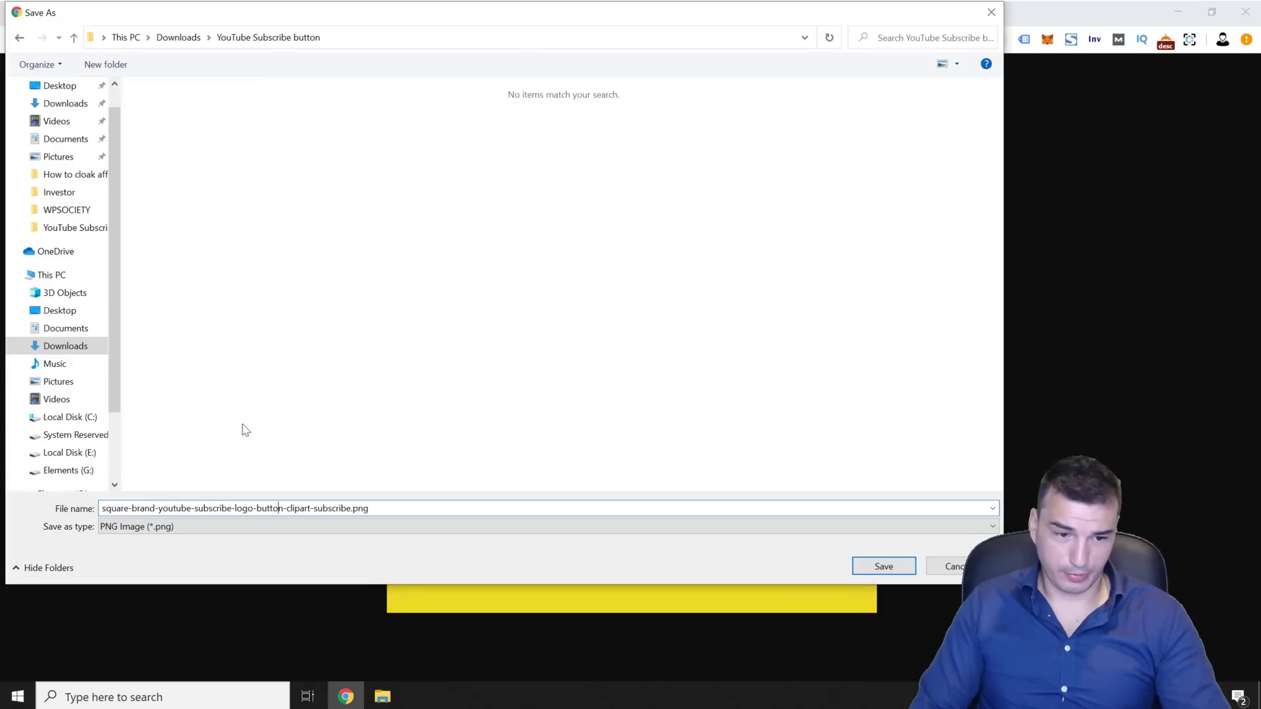
key(Return)
key(ctrl+shift+Tab)
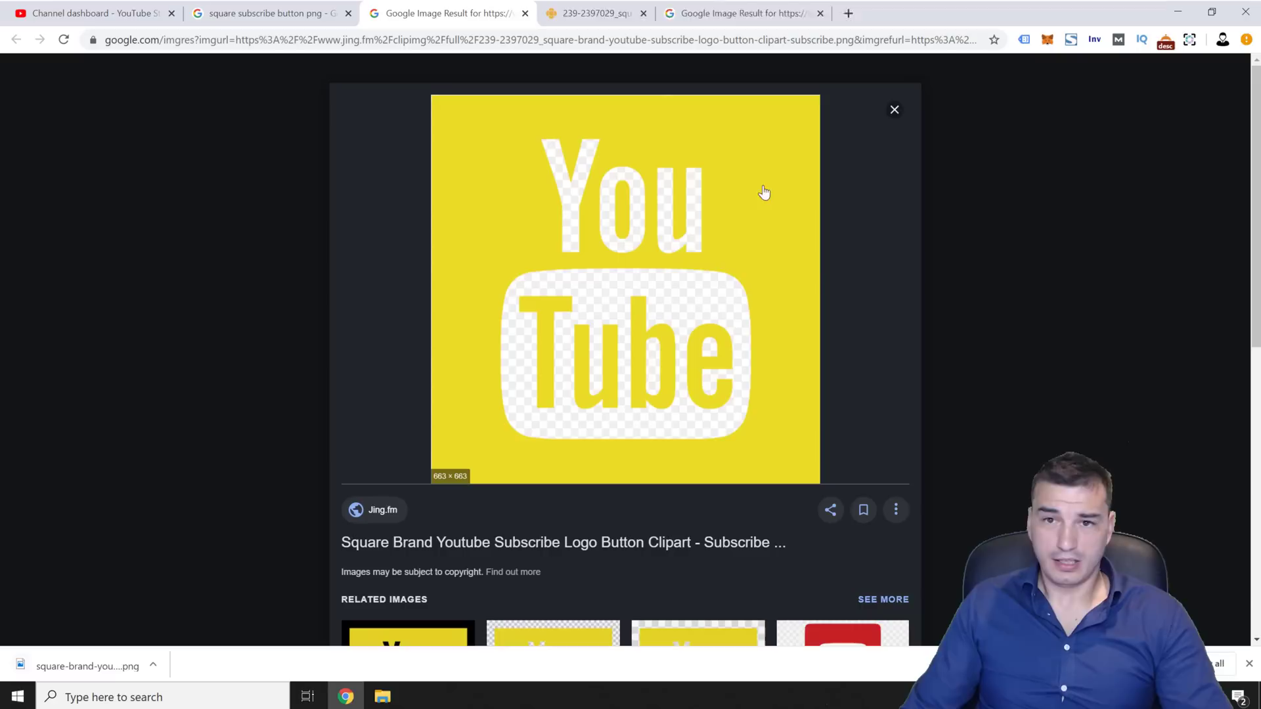
Step: Save the full-size black square YouTube icon as a PNG and close its tabs
scroll(591, 460, down, 5)
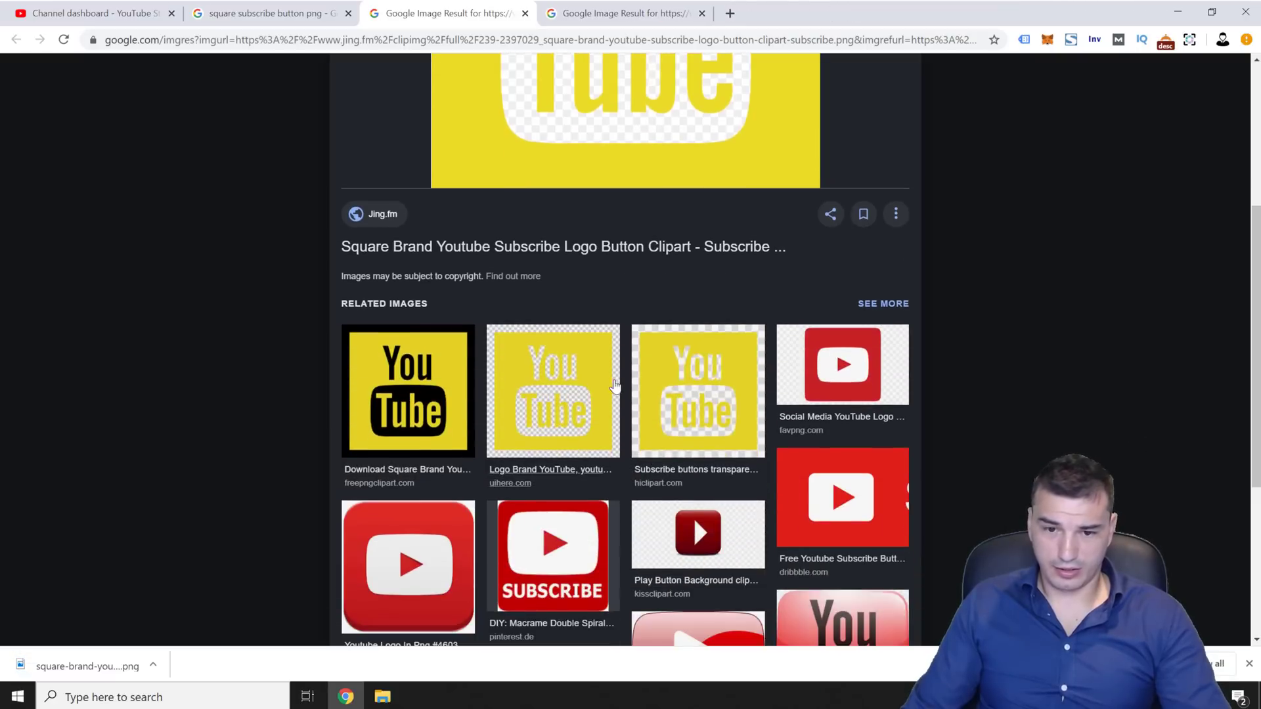
scroll(615, 385, down, 1)
scroll(571, 479, down, 3)
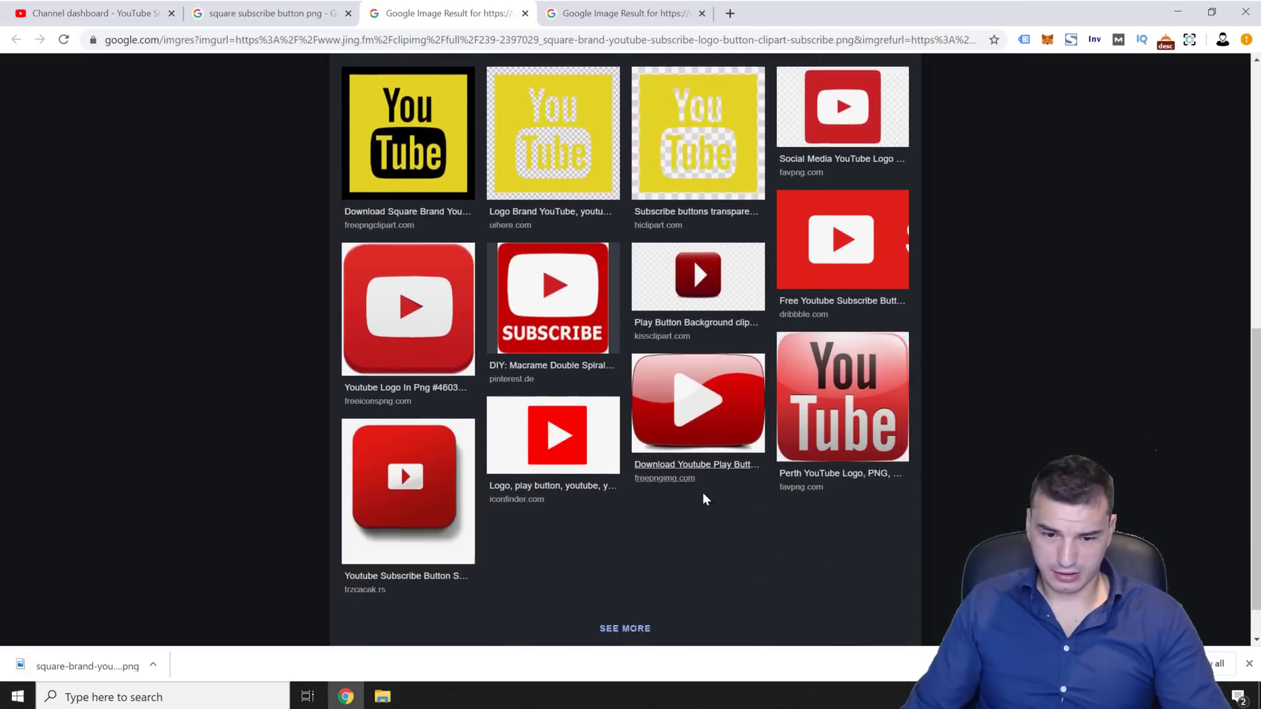
scroll(705, 499, down, 1)
click(680, 351)
right_click(633, 255)
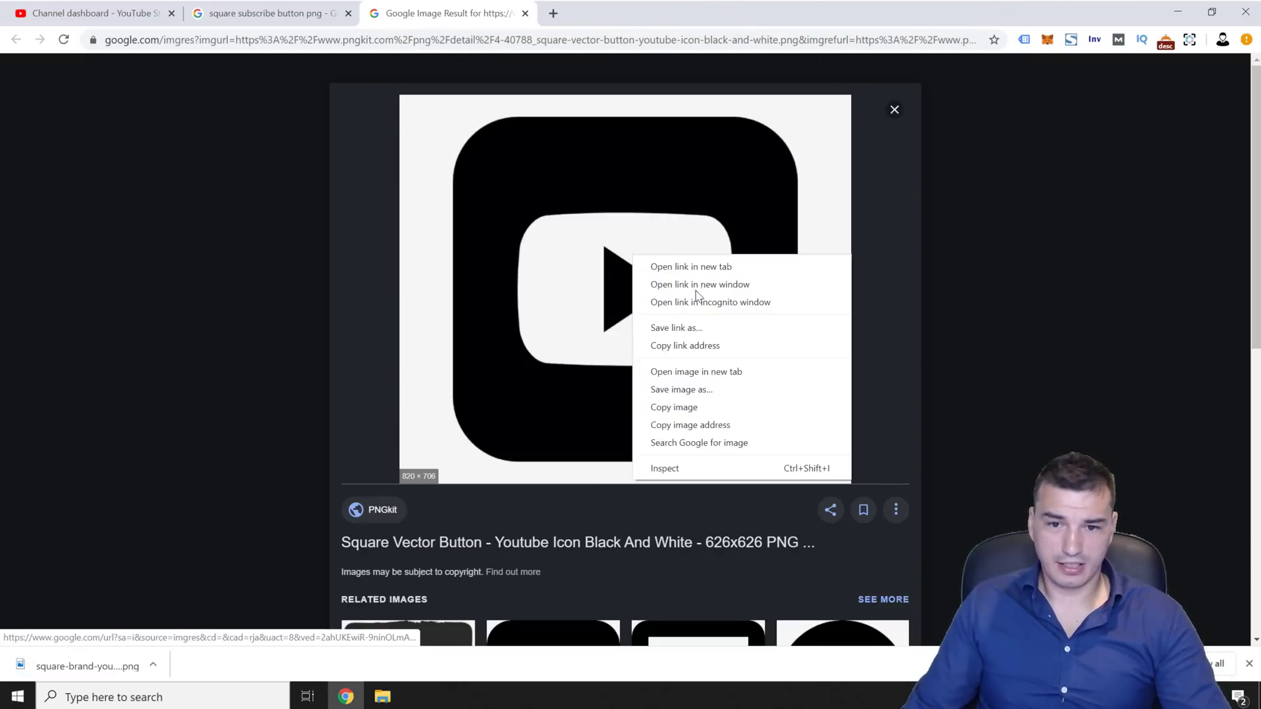
click(746, 379)
key(ctrl+w)
right_click(587, 322)
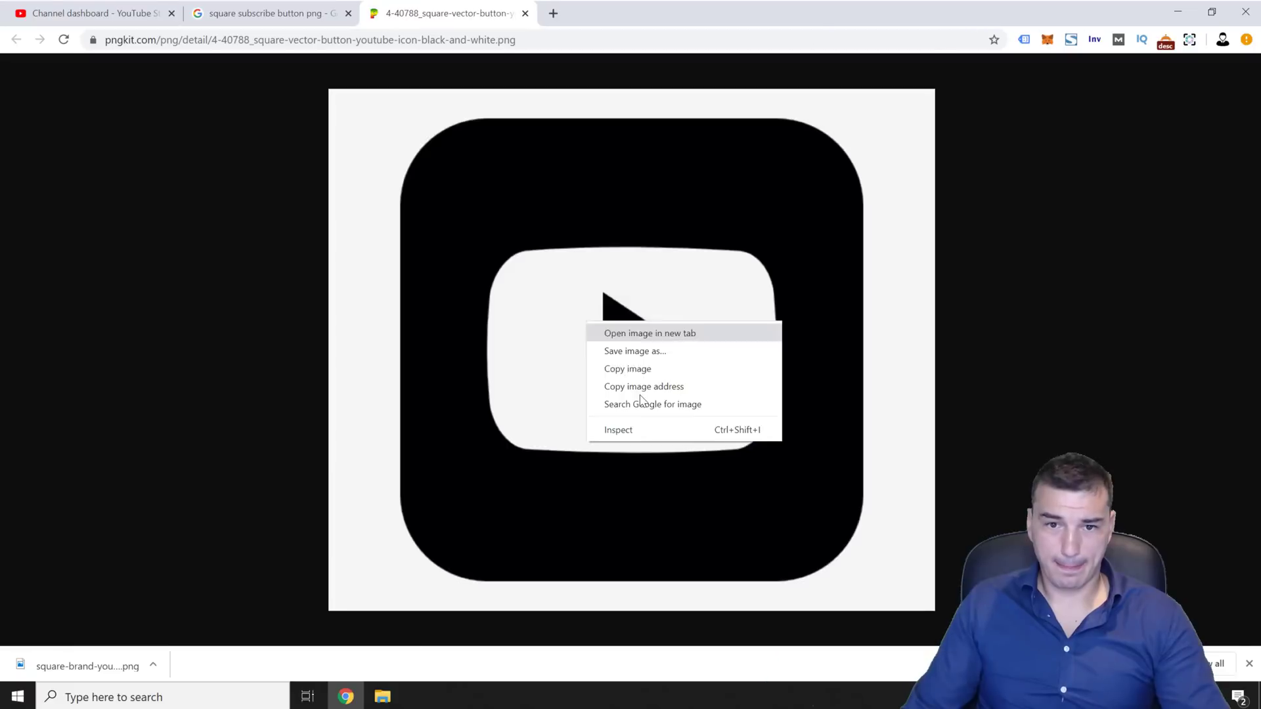
click(642, 350)
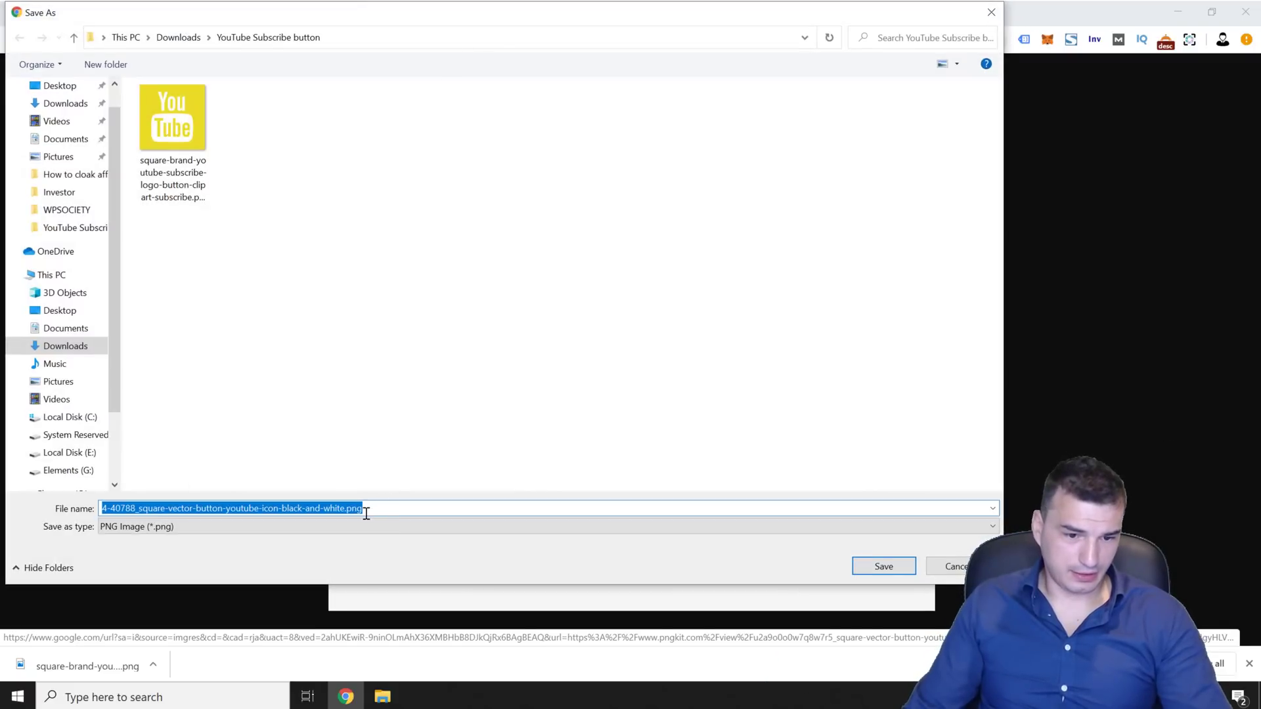
click(913, 567)
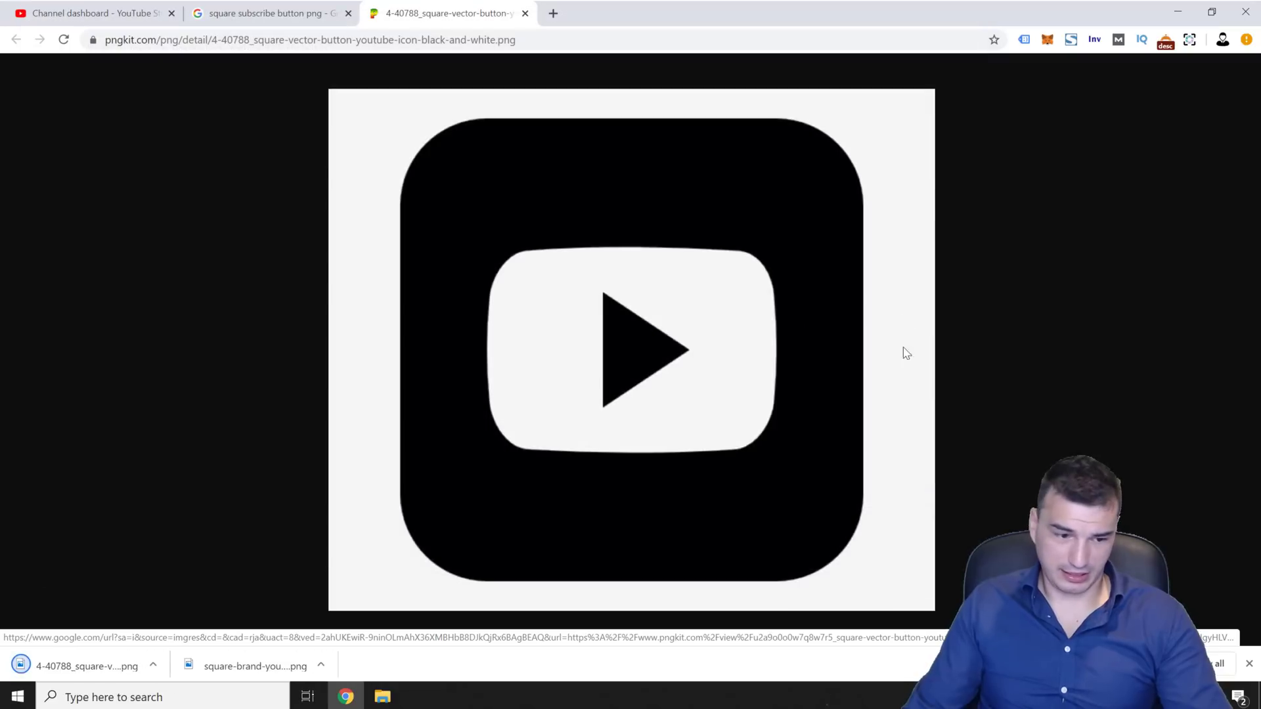
key(ctrl+w)
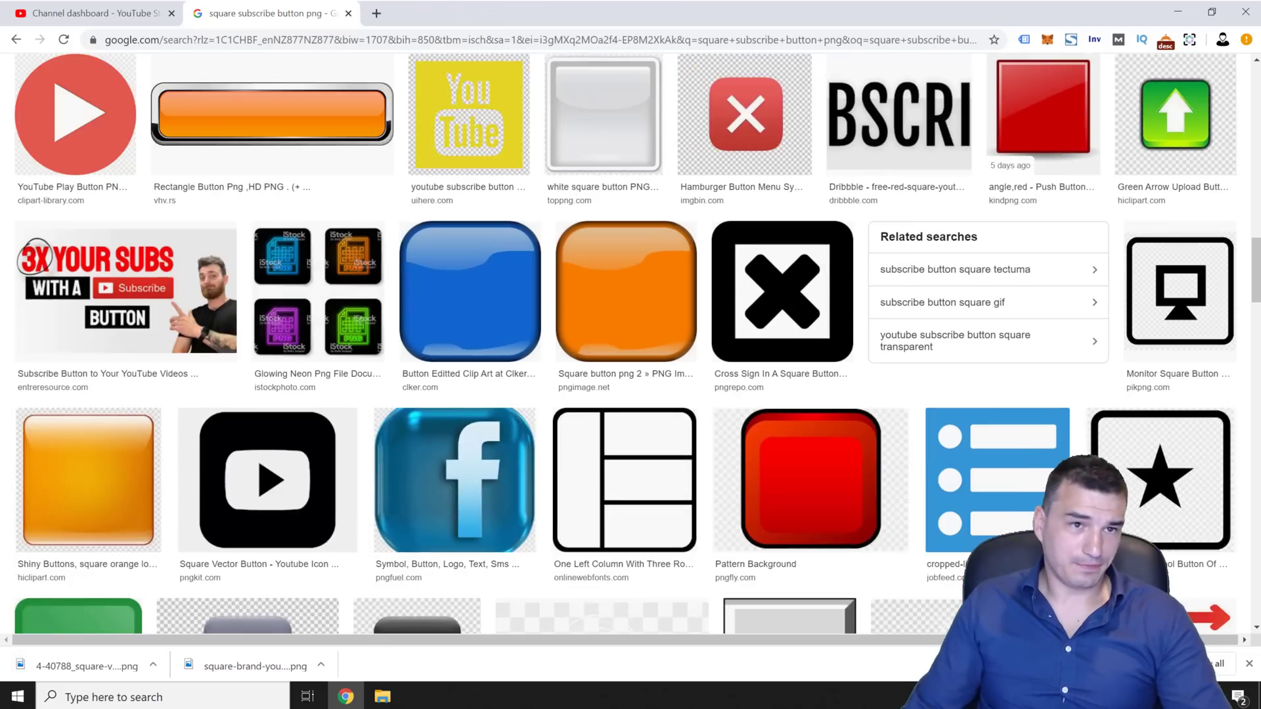
Step: Go to Canva and create a custom 150 × 150 px design
click(226, 42)
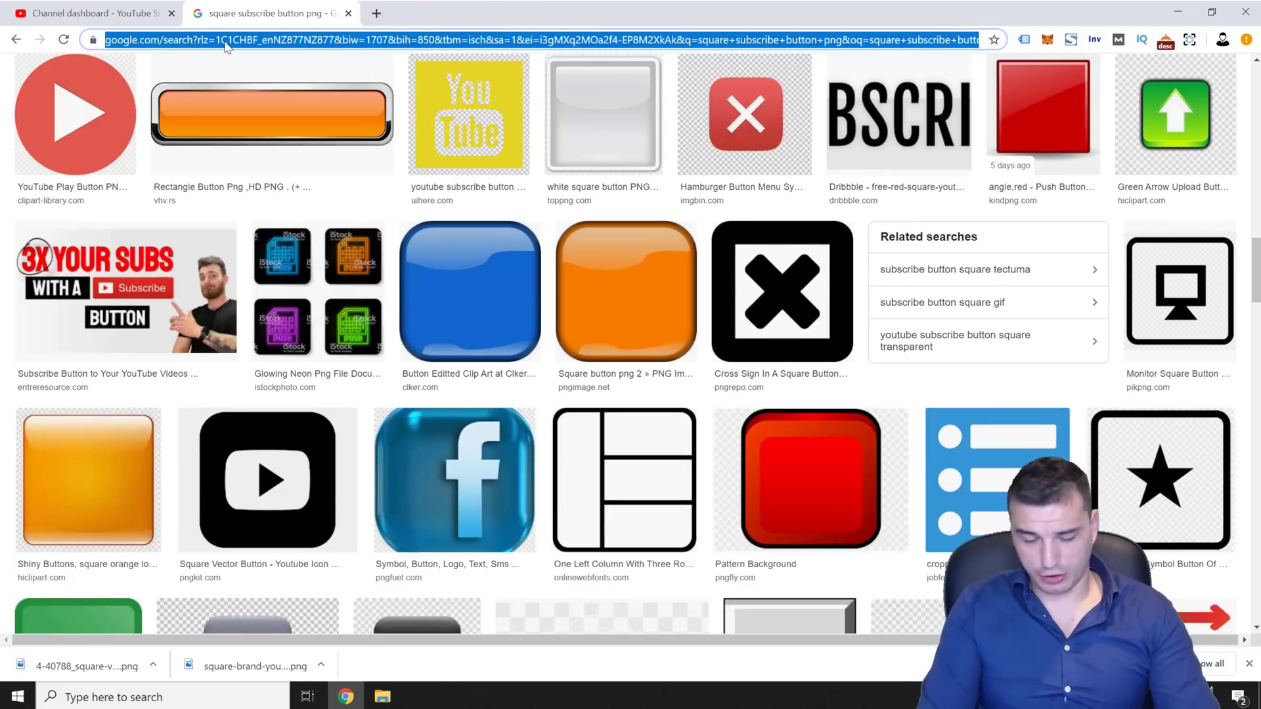
text(ca)
key(Return)
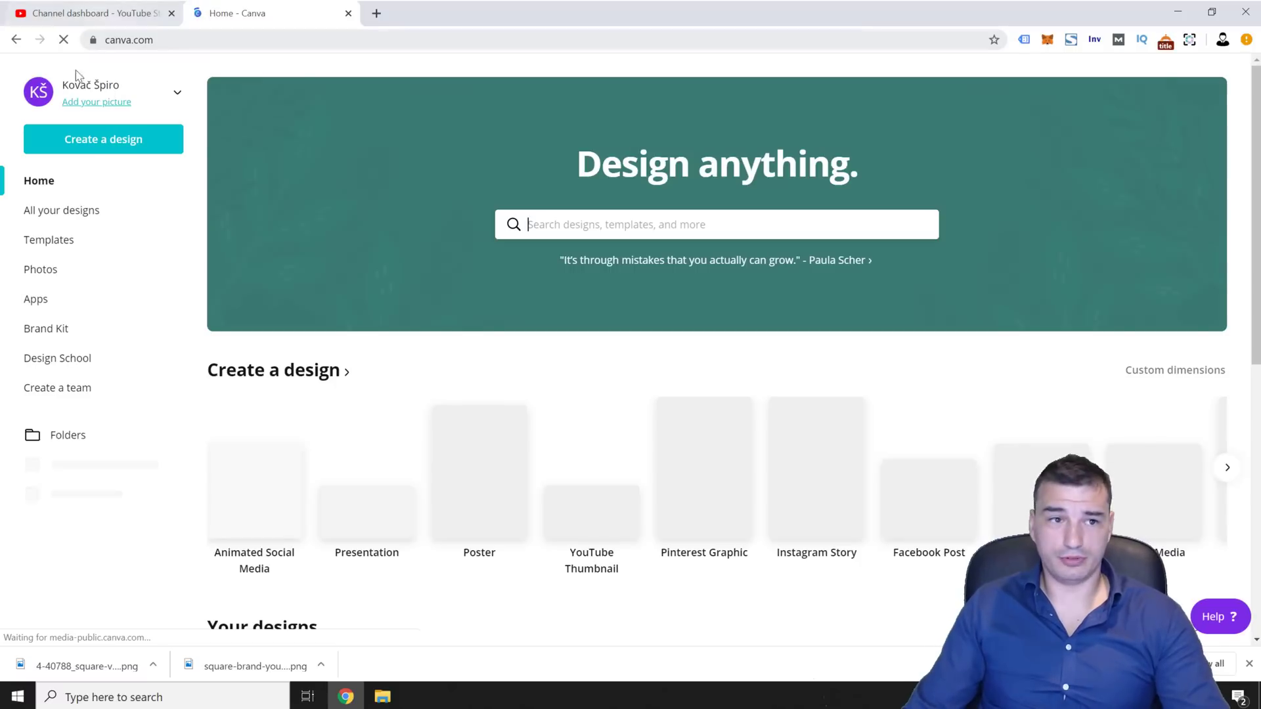
click(124, 144)
click(98, 211)
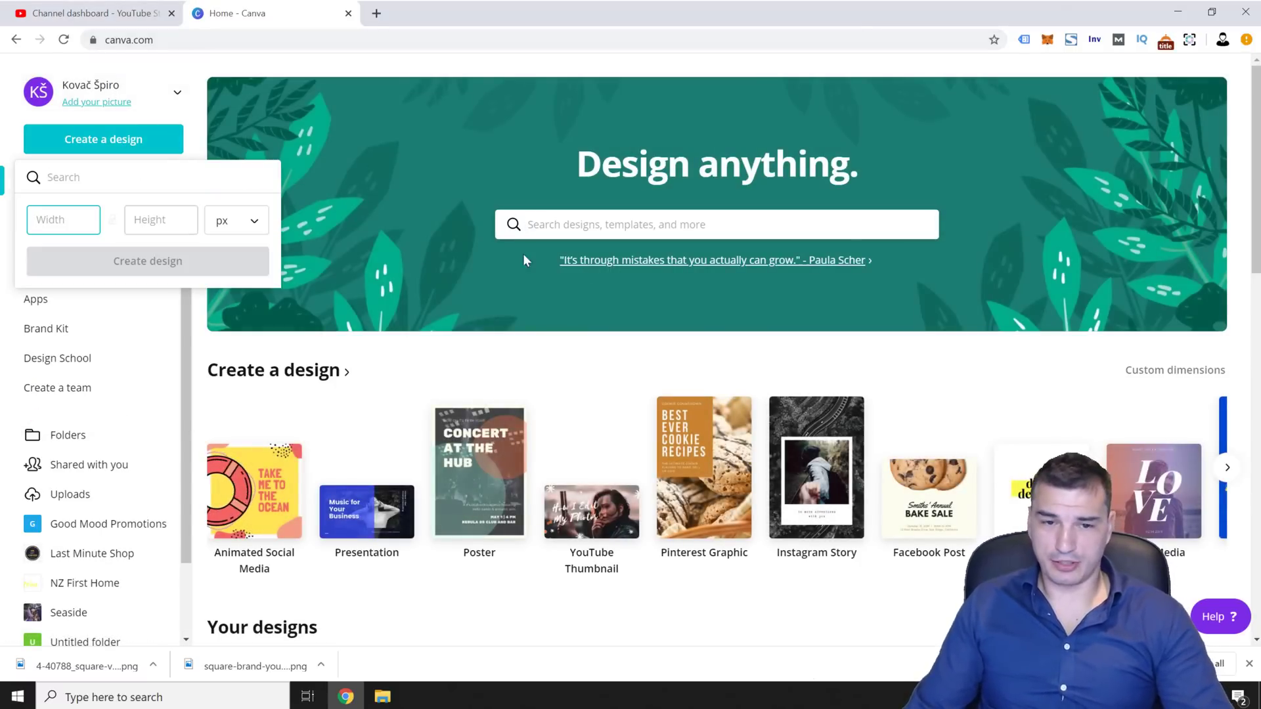
text(150)
key(Tab)
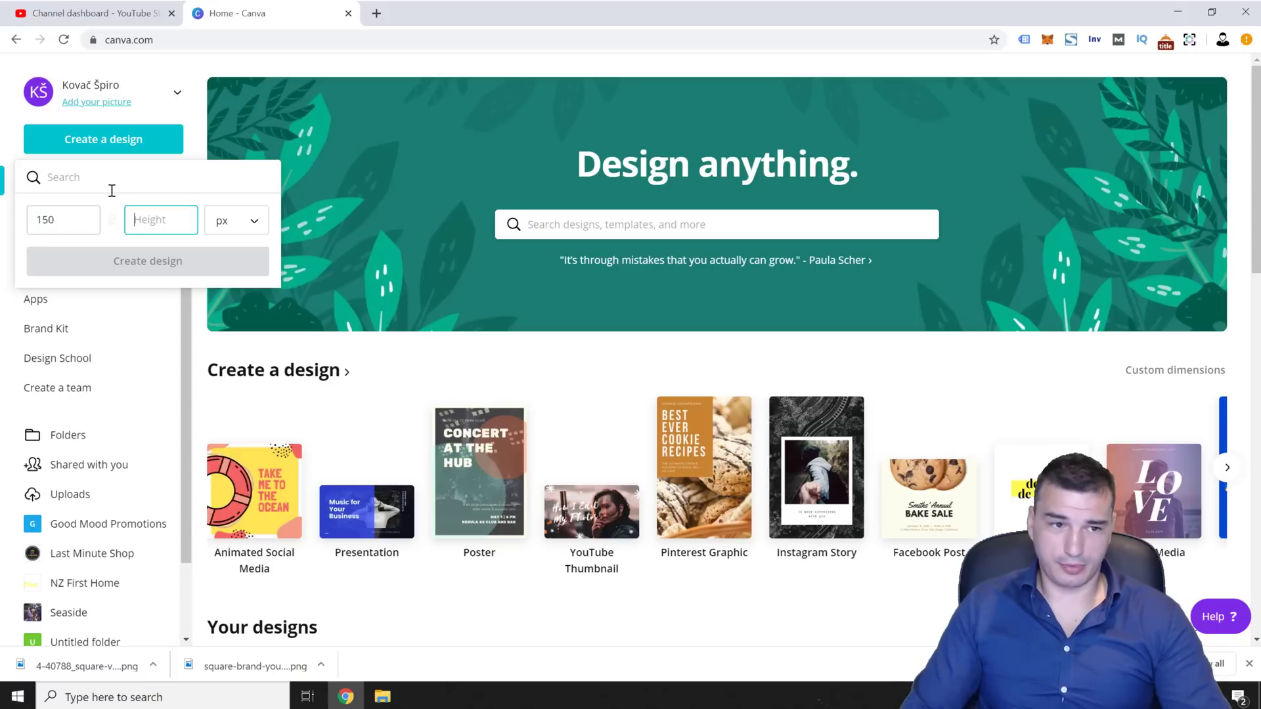
text(150)
click(194, 262)
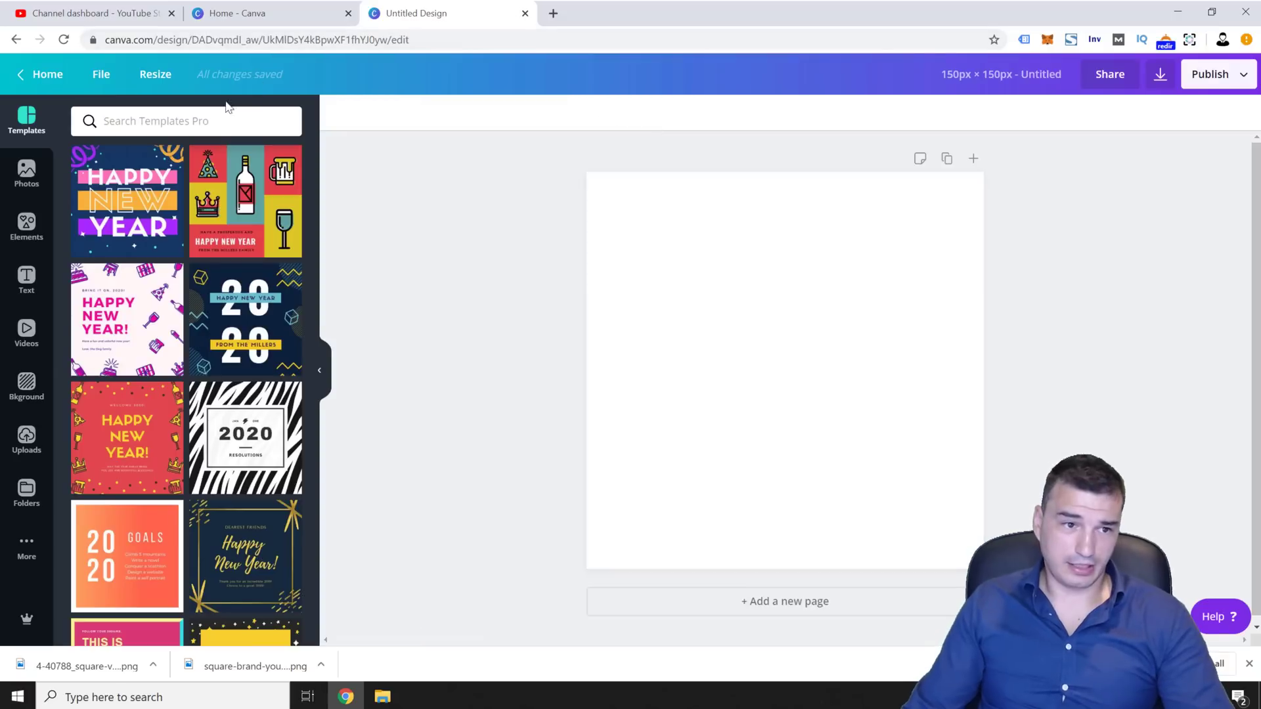
Step: Upload both downloaded YouTube PNG files to Canva's Uploads
click(26, 439)
click(143, 128)
drag(372, 267, 151, 106)
click(881, 563)
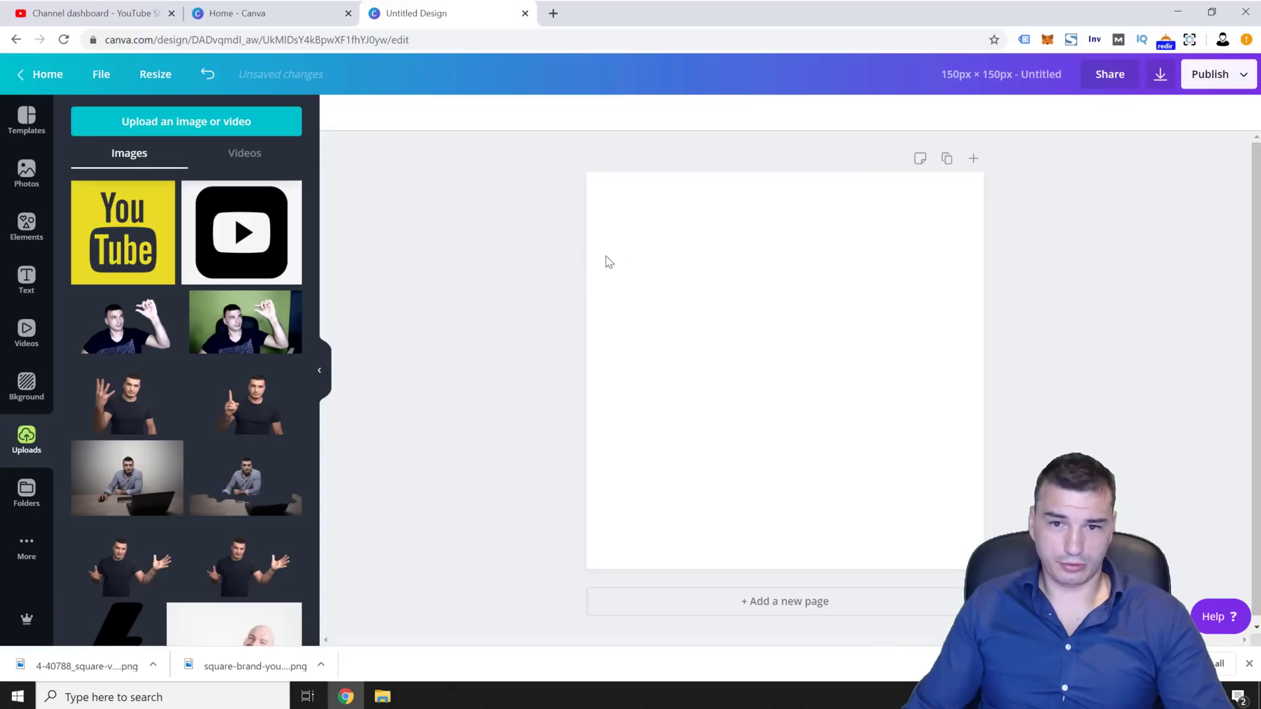
Step: Make the canvas background black and stretch the yellow YouTube logo to fill it
click(738, 318)
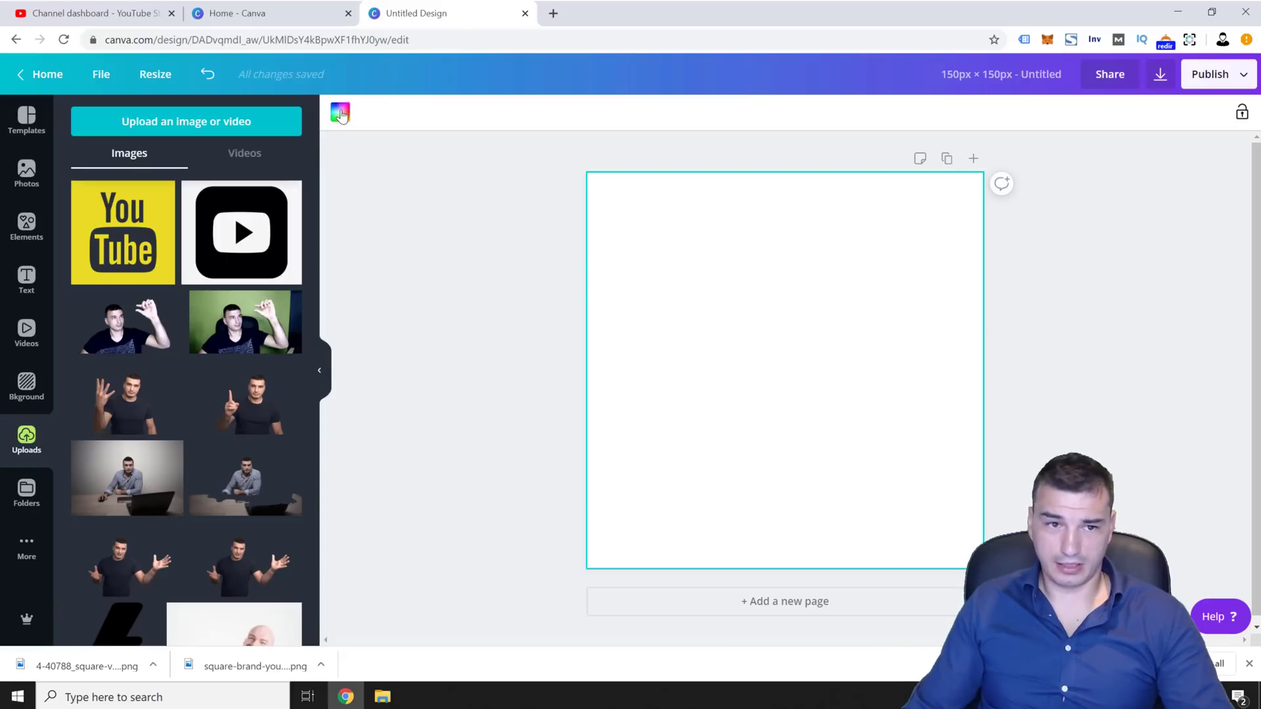
click(340, 113)
click(91, 336)
click(363, 340)
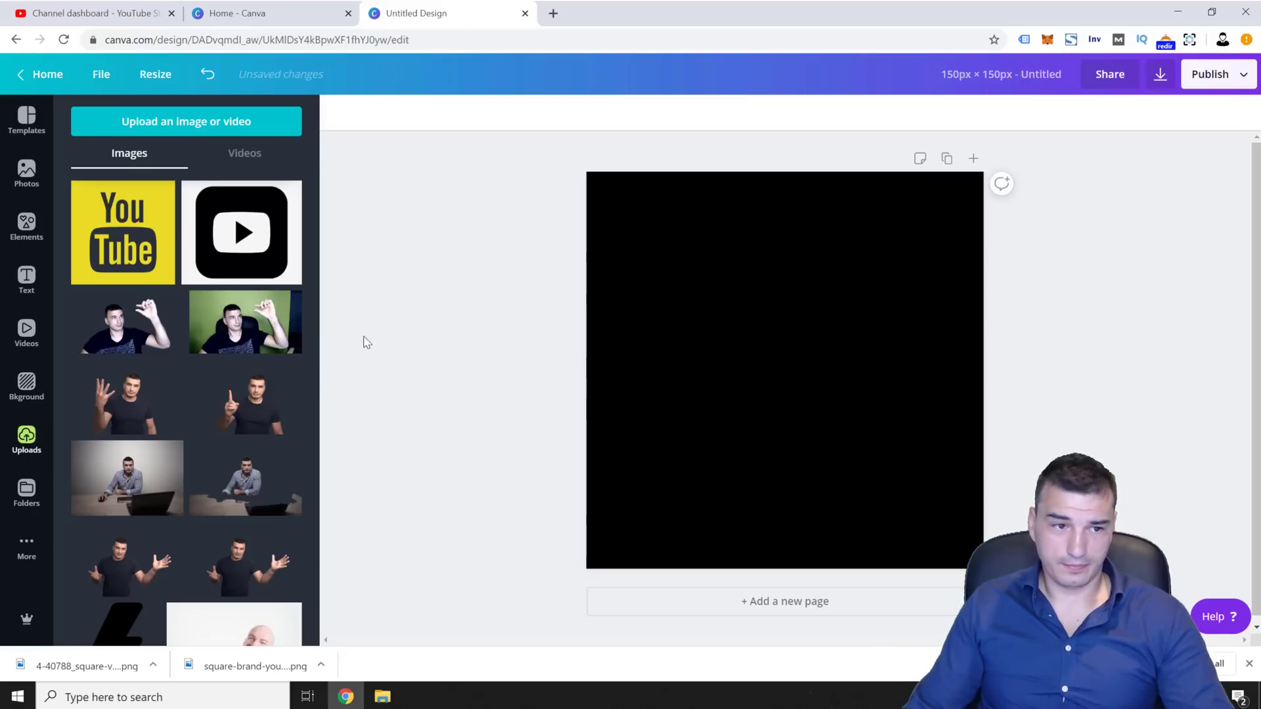
click(123, 232)
drag(625, 206, 586, 172)
drag(940, 524, 984, 569)
key(Escape)
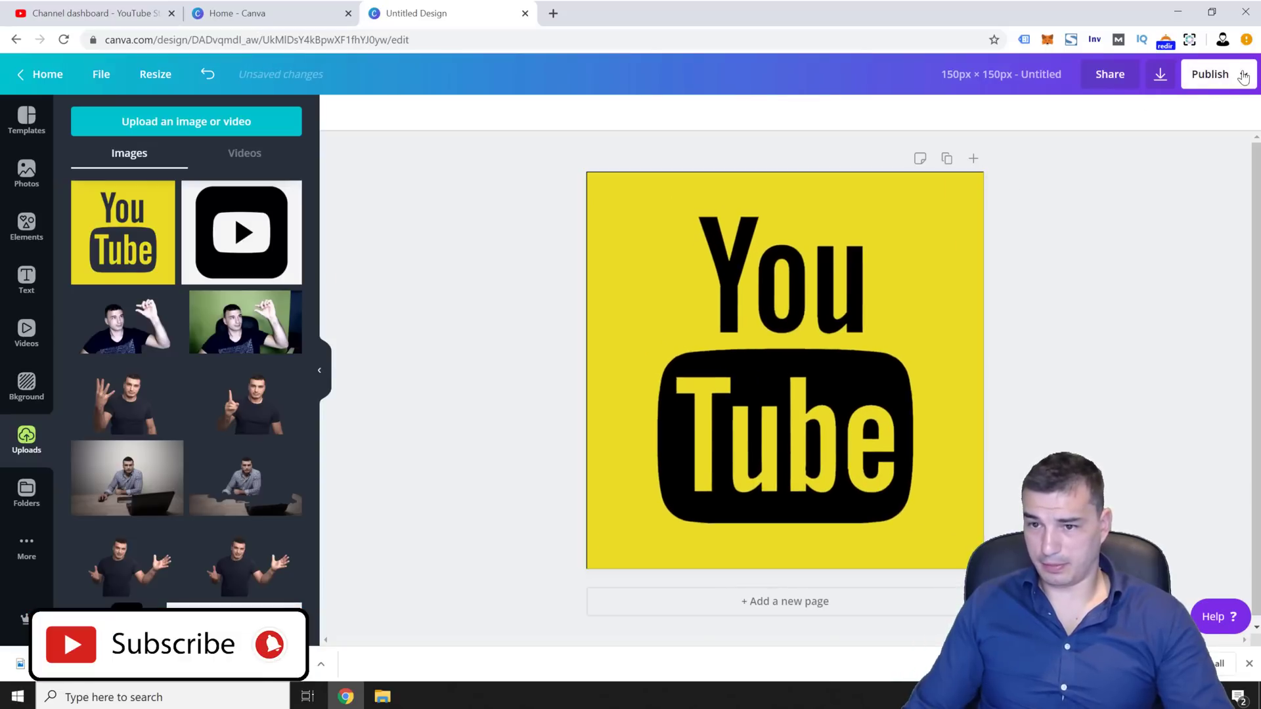
Step: Bring up the PNG download settings from the publishing options
click(1219, 74)
click(598, 197)
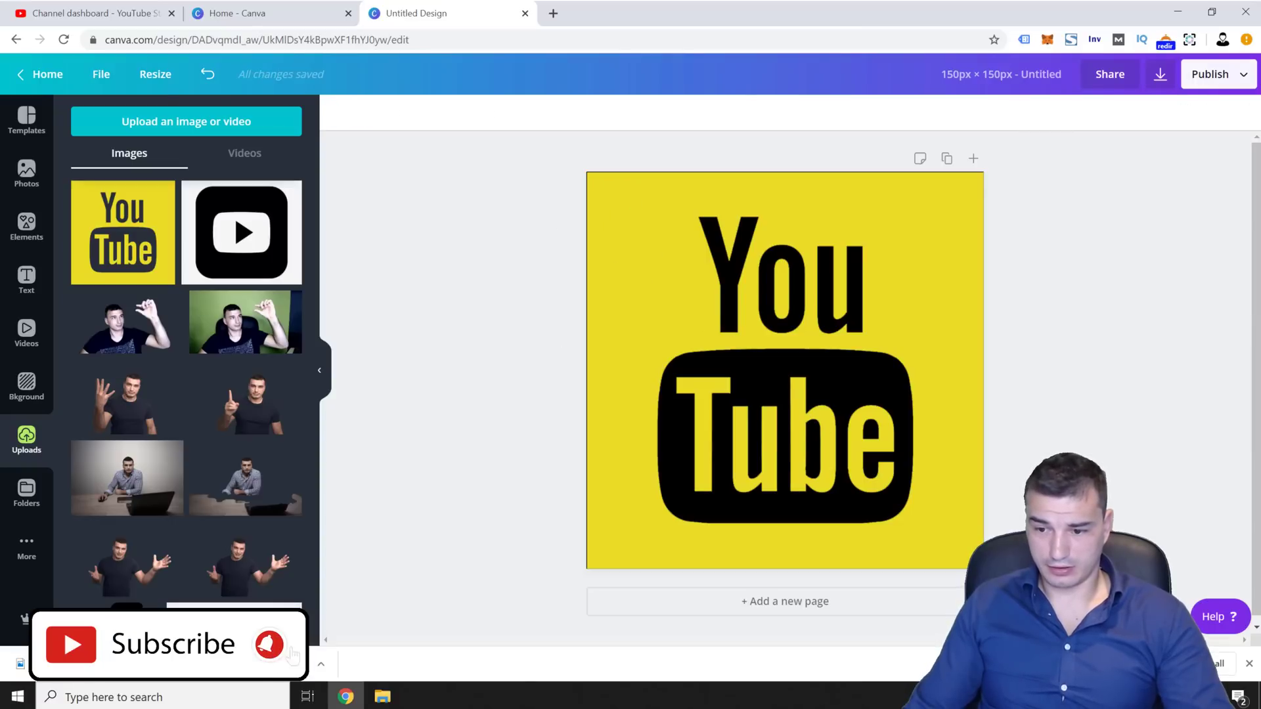
click(1219, 74)
click(1082, 152)
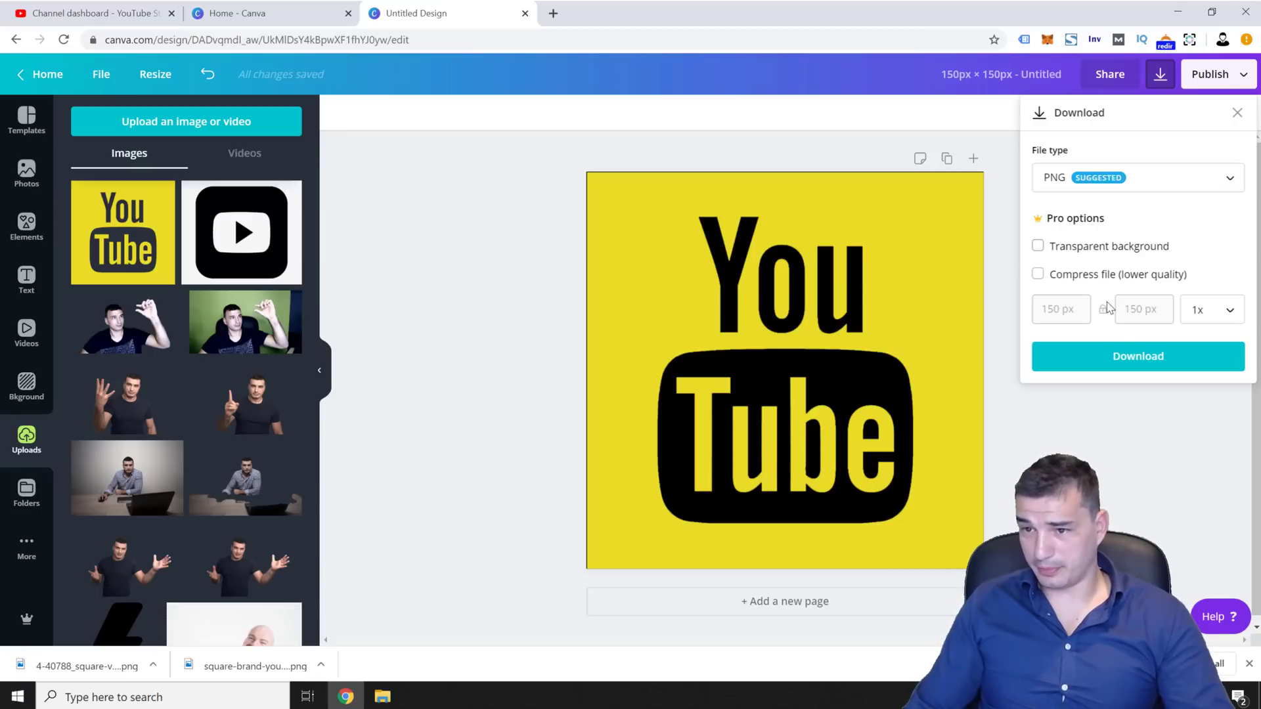
Step: Download the design as a PNG named branded-watermark
click(1121, 358)
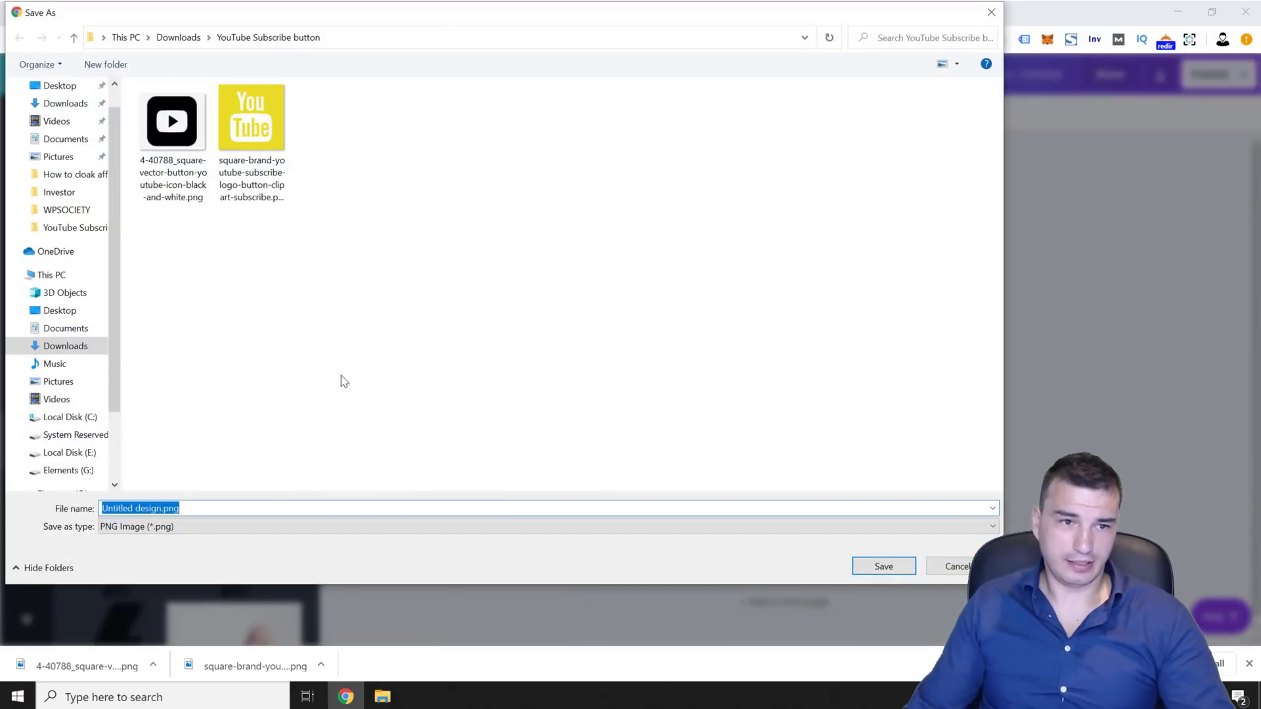
text(bran)
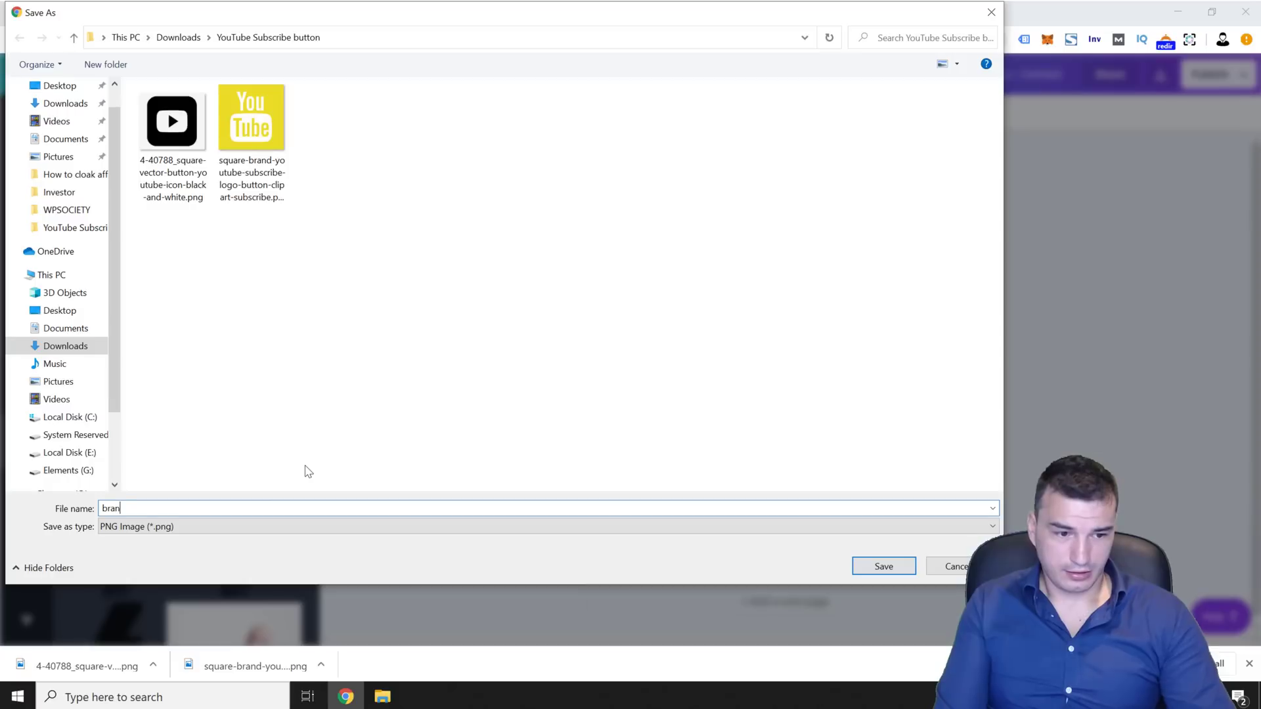
text(ded-wate)
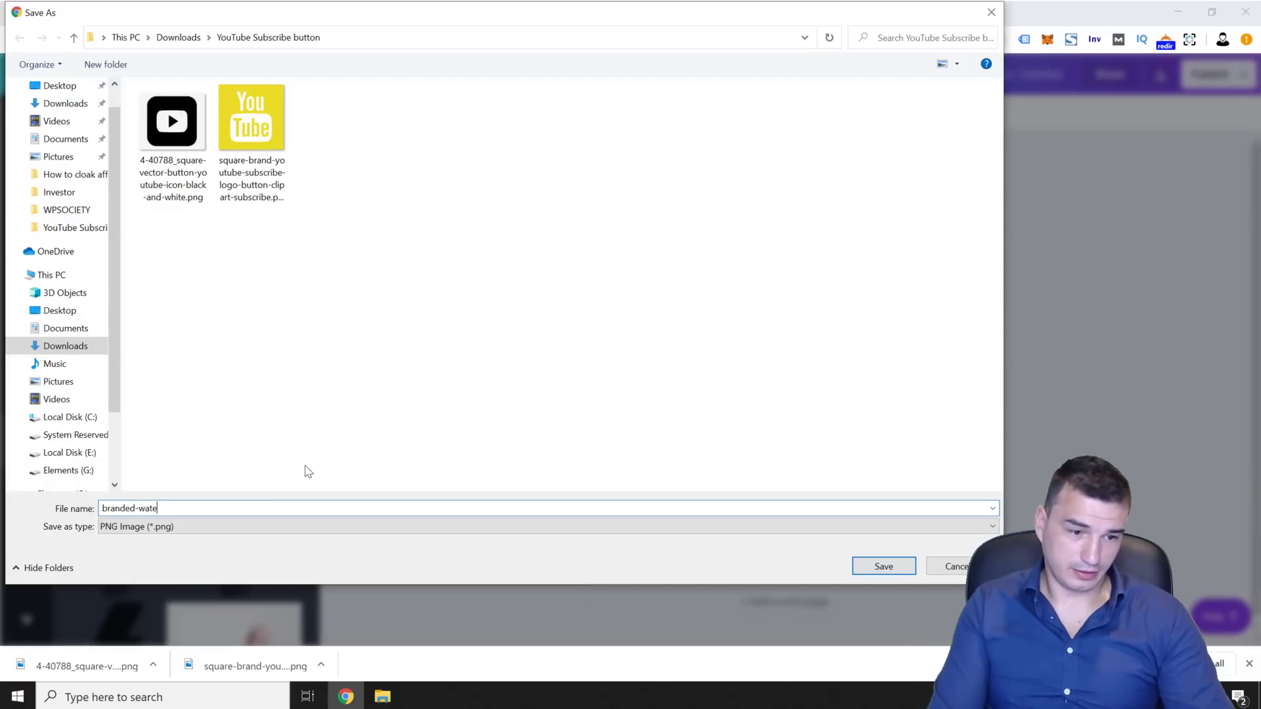
text(rmark)
key(Return)
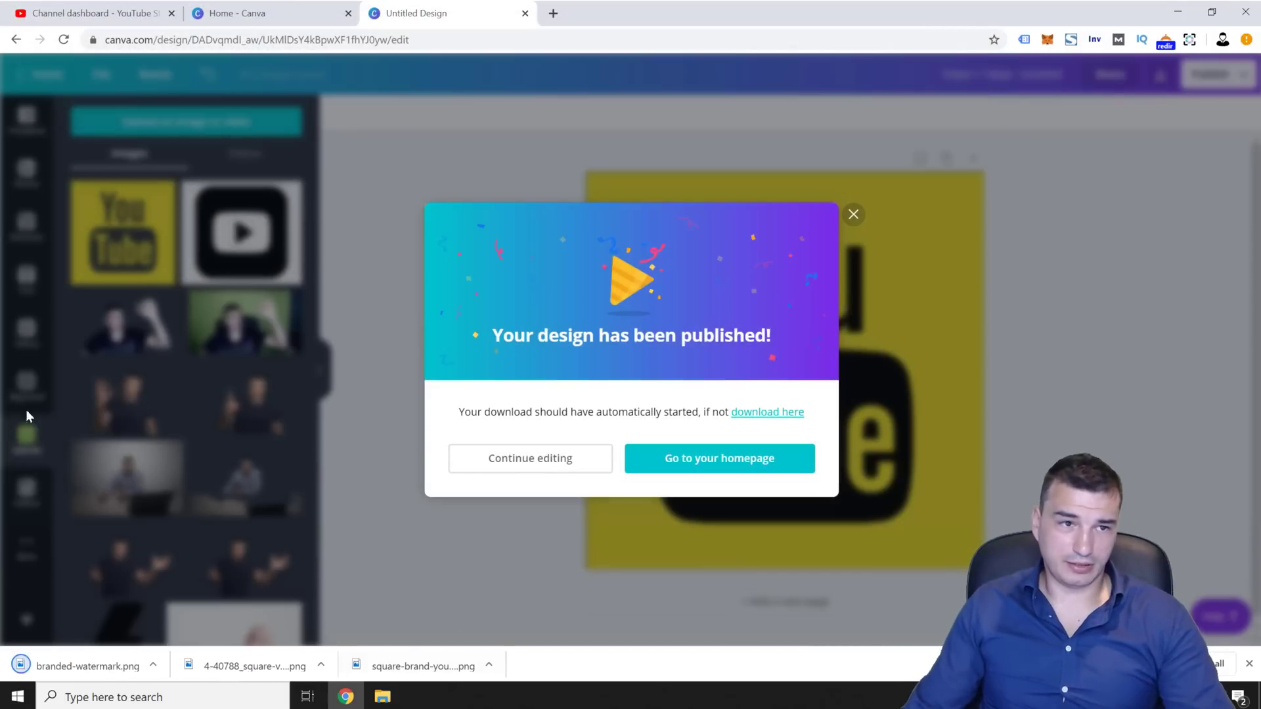
click(94, 14)
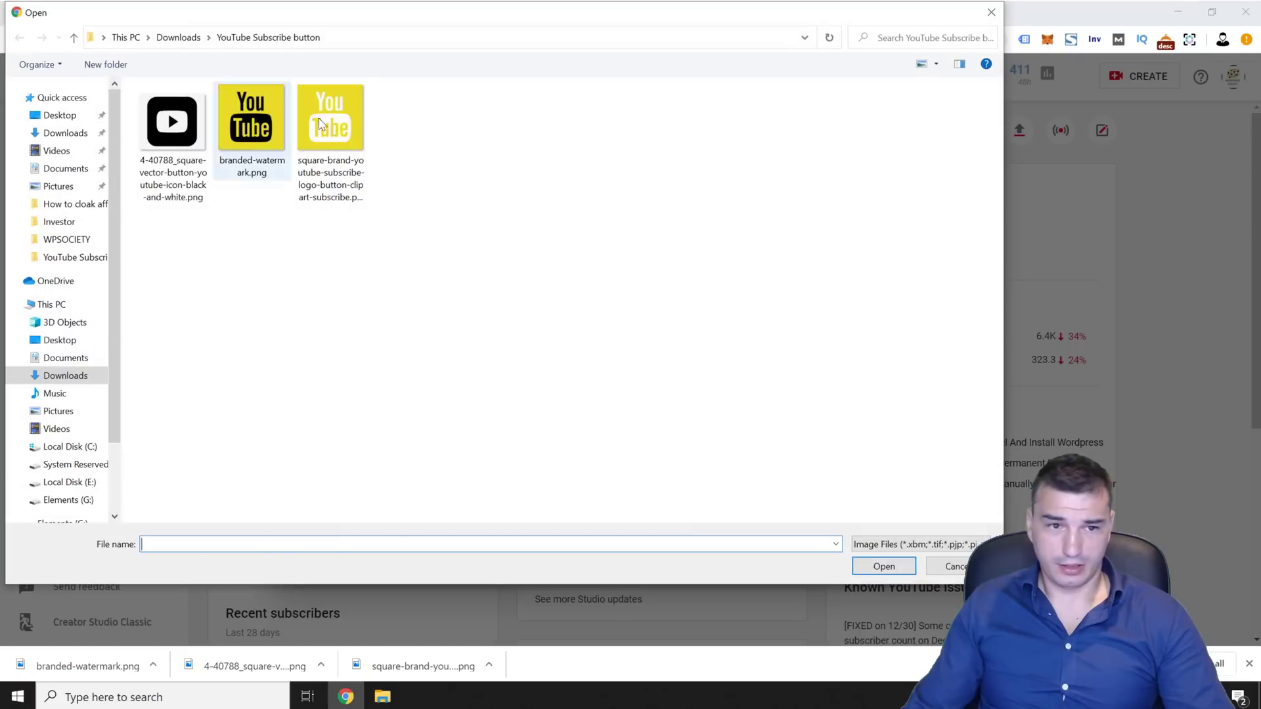
Step: Choose branded-watermark.png in the upload dialog as the new video watermark
click(337, 137)
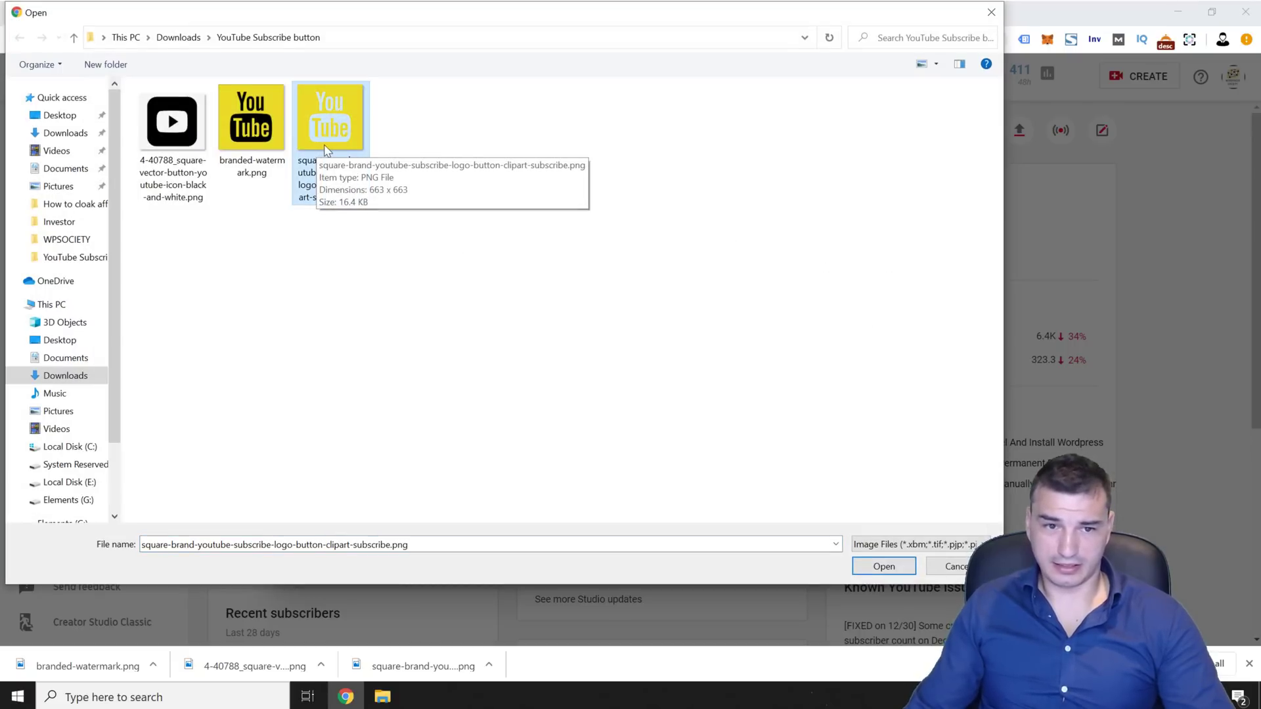
click(251, 164)
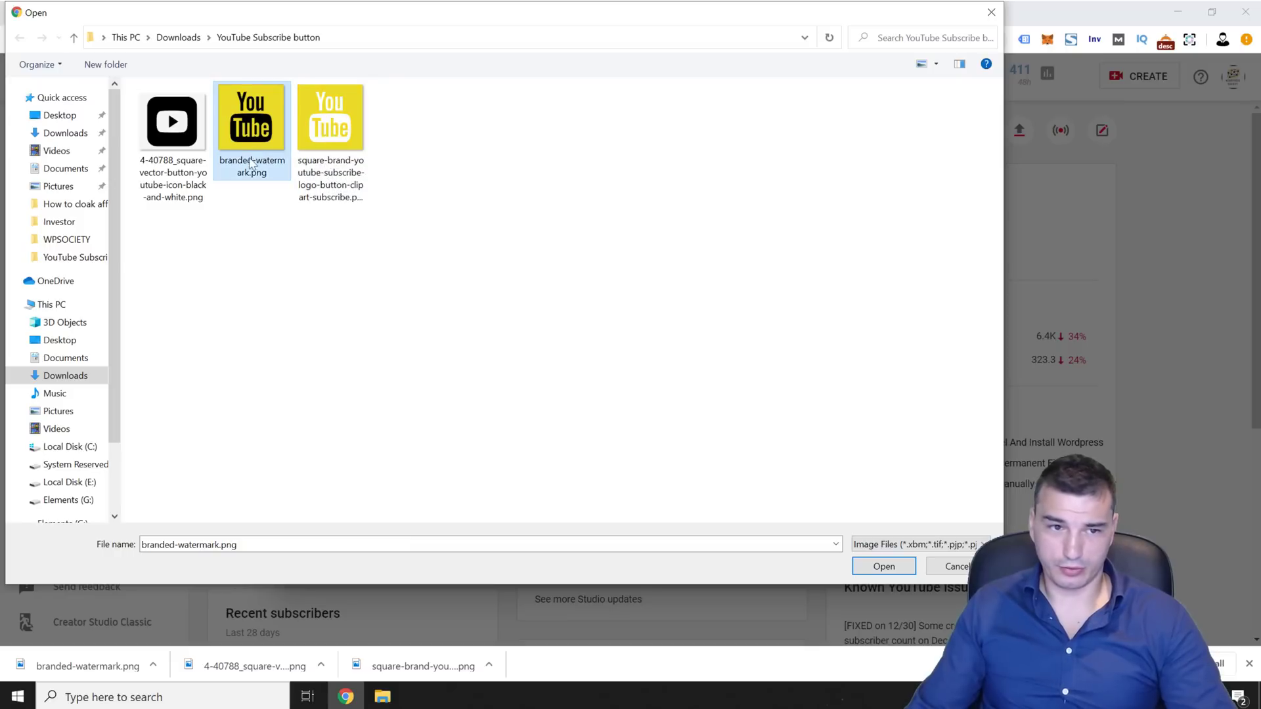
double_click(263, 145)
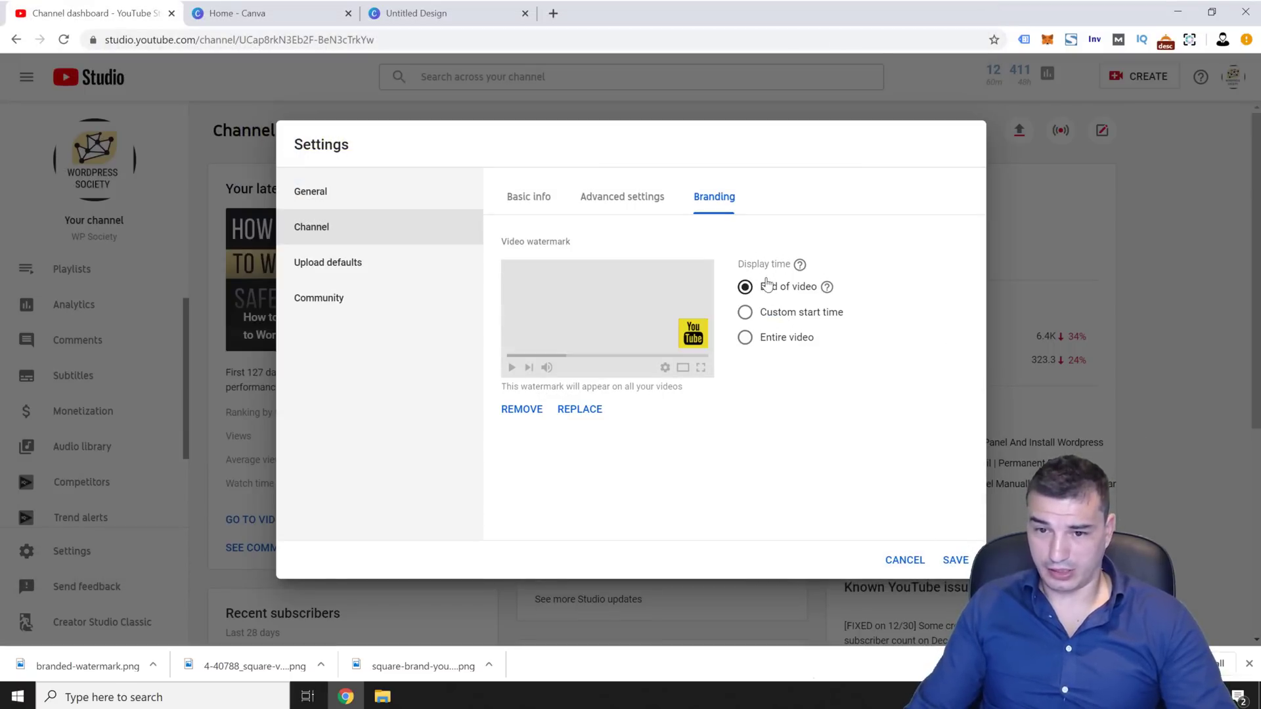
Step: Set the watermark display time to Entire video and save the settings
mouse_move(829, 288)
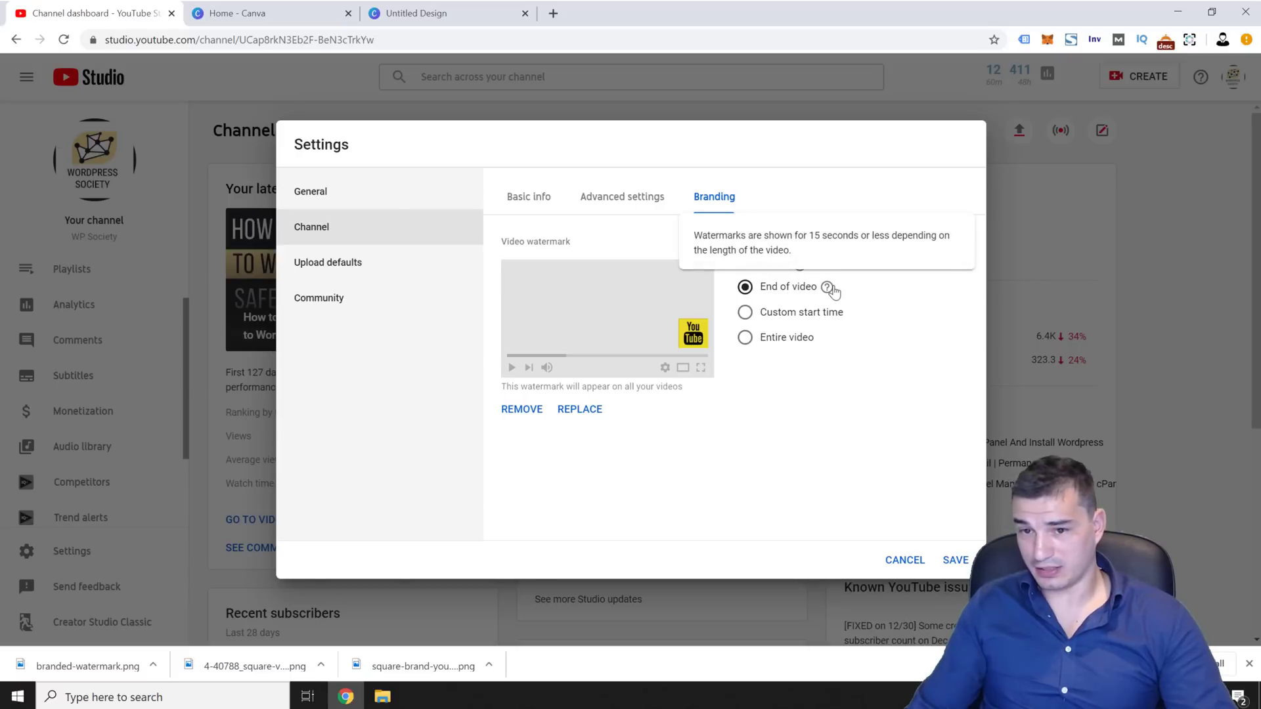
click(766, 346)
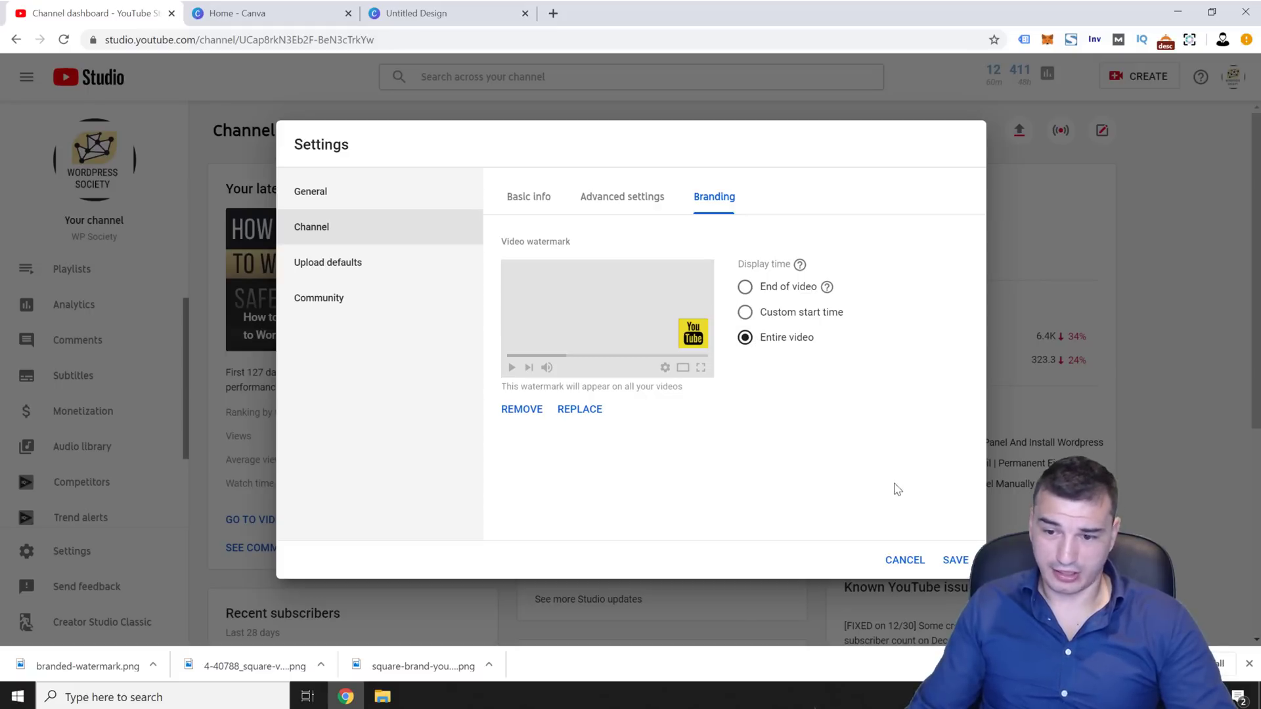
click(956, 561)
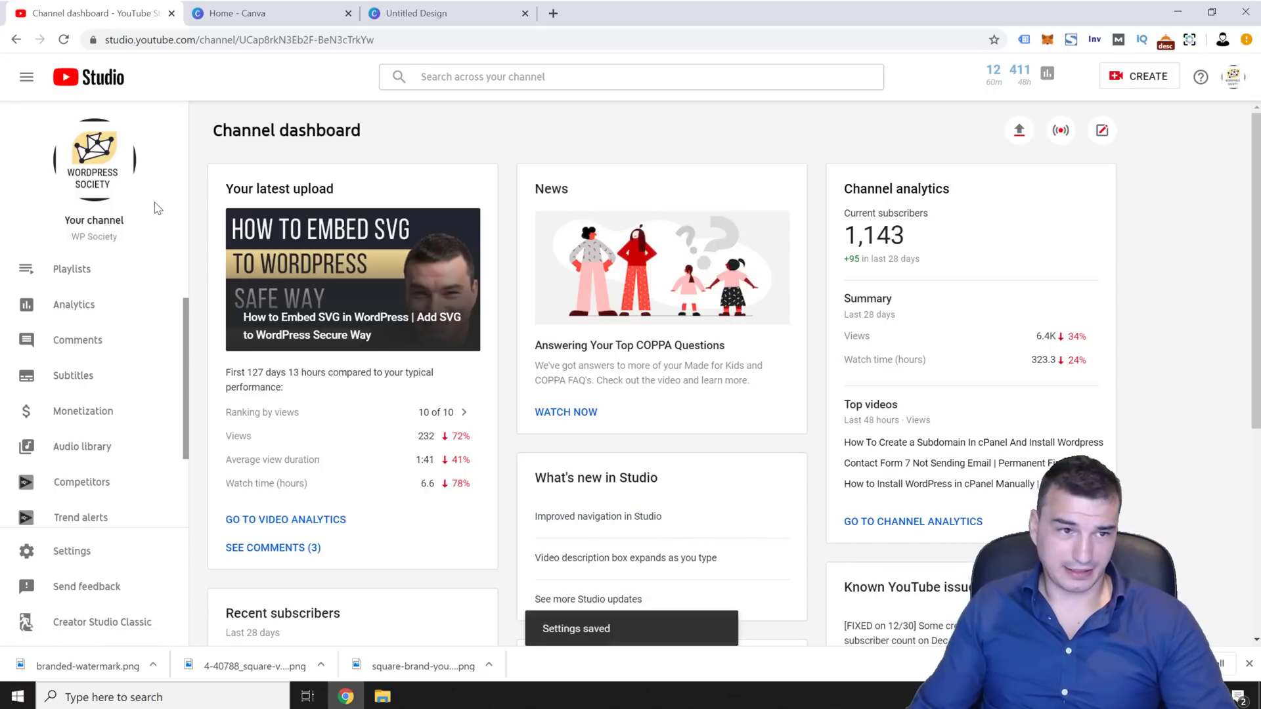
Step: From the channel's Videos list in a new tab, play 'How To Place Buttons Next To Each Other In Divi'
middle_click(94, 157)
click(250, 14)
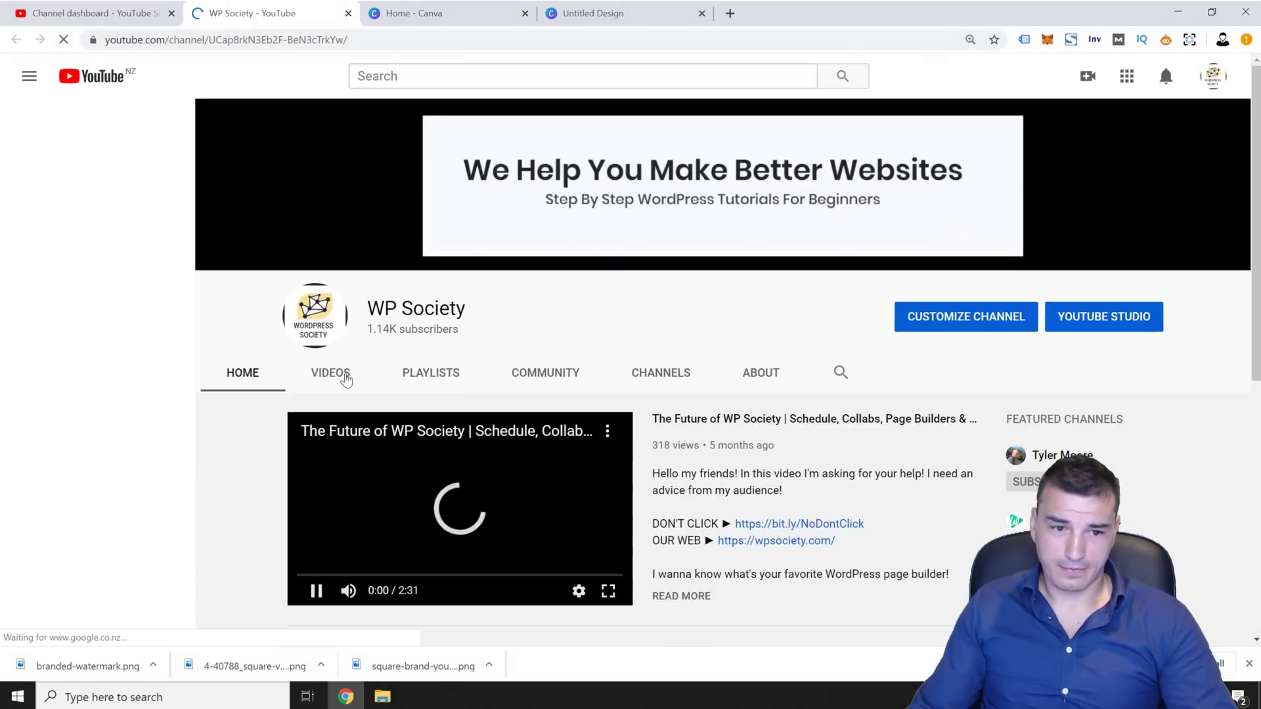
click(331, 373)
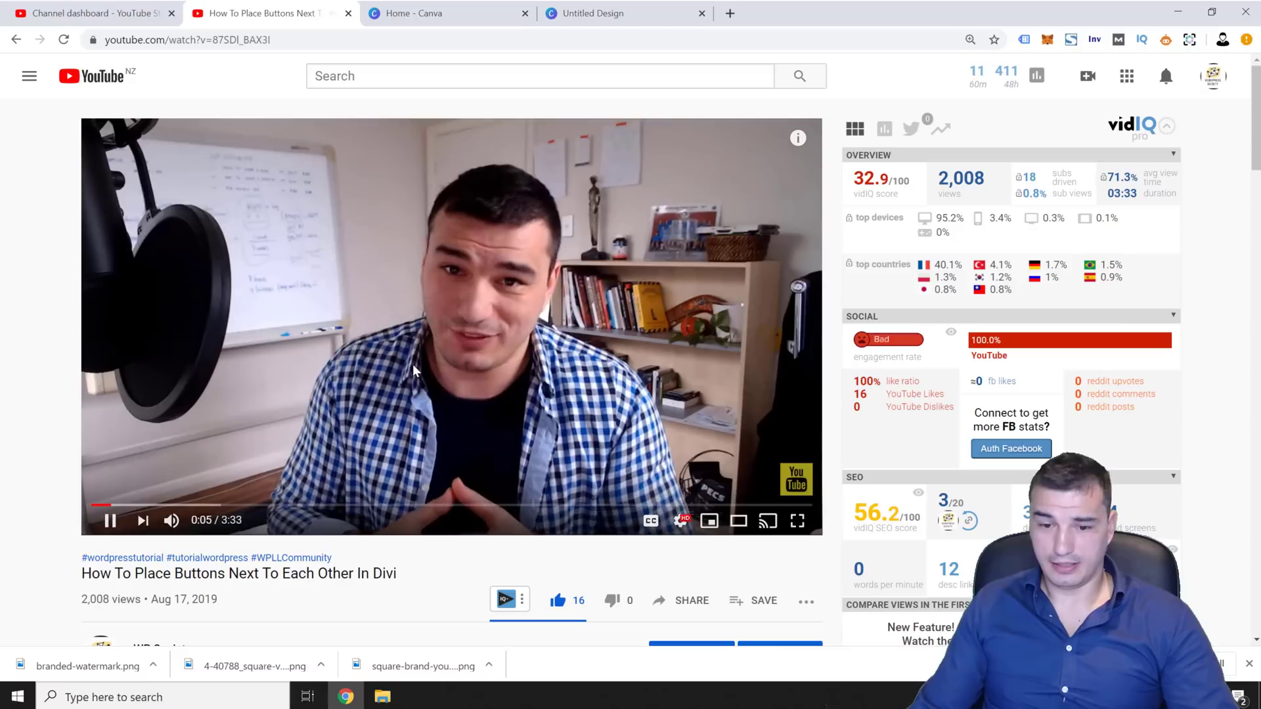
click(570, 506)
mouse_move(795, 483)
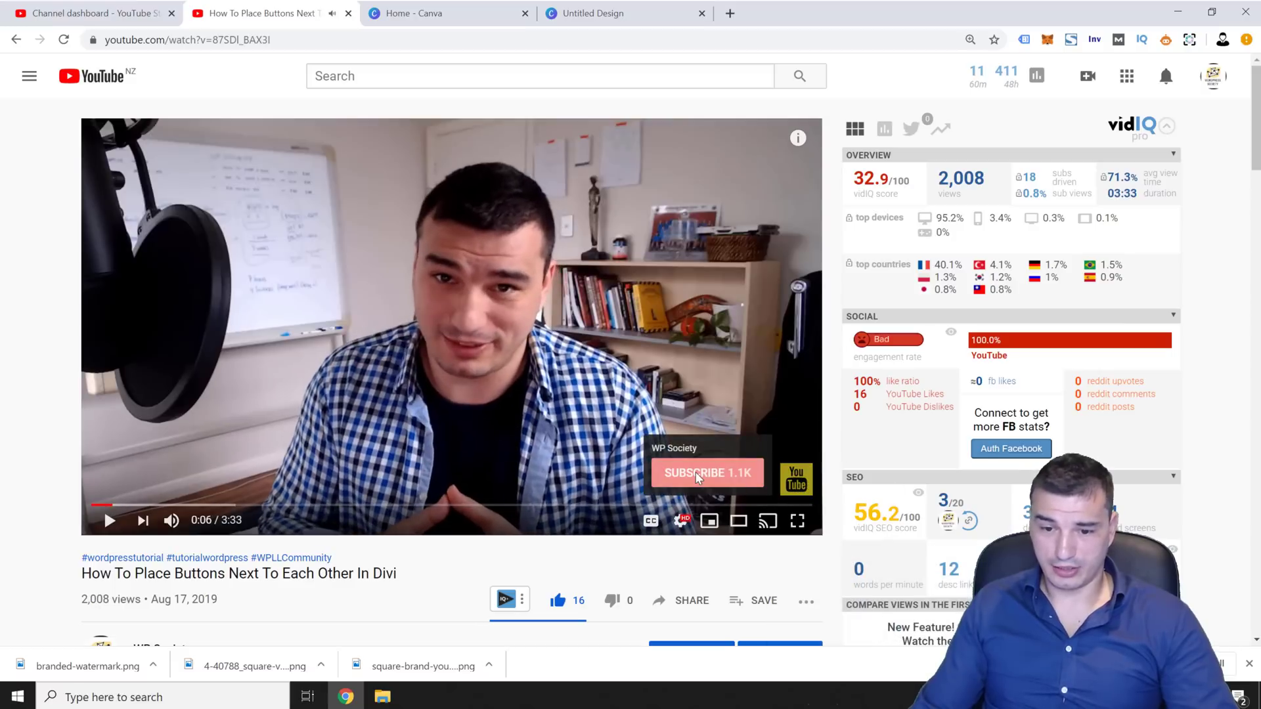